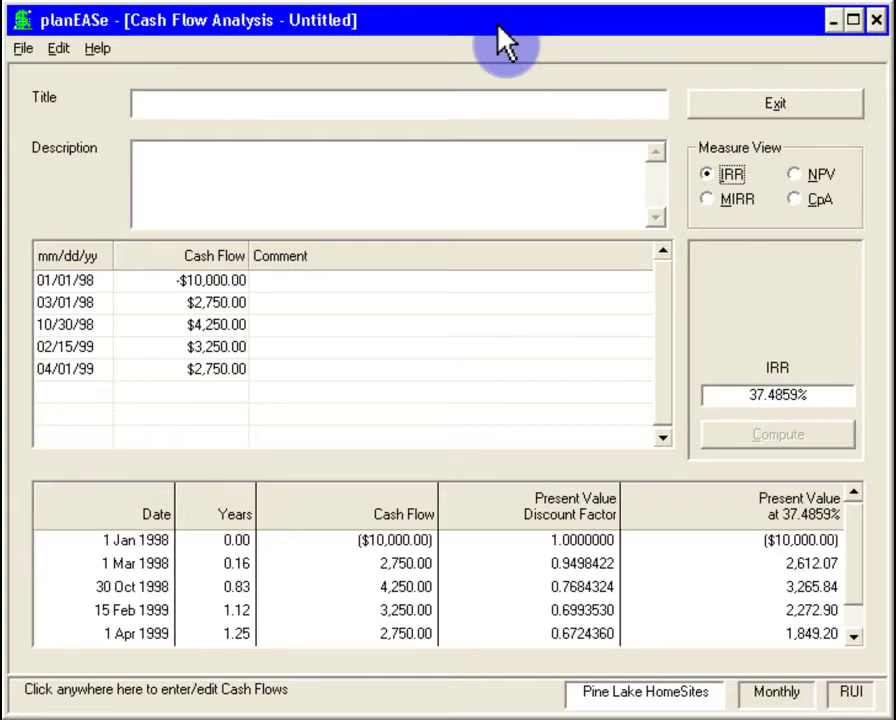
- Switch to Microsoft Excel Help and compare the timing of cash flows in the IRR and XIRR topics, highlighting the relevant phrases
{"action": "key", "text": "alt+Tab"}
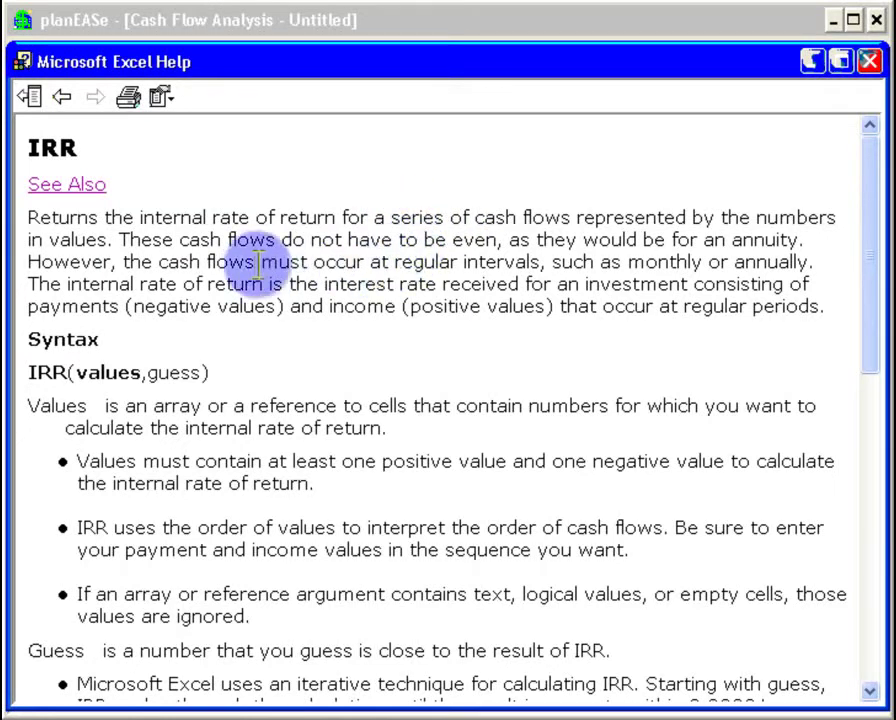
{"action": "left_click_drag", "start_coordinate": [340, 261], "coordinate": [505, 261]}
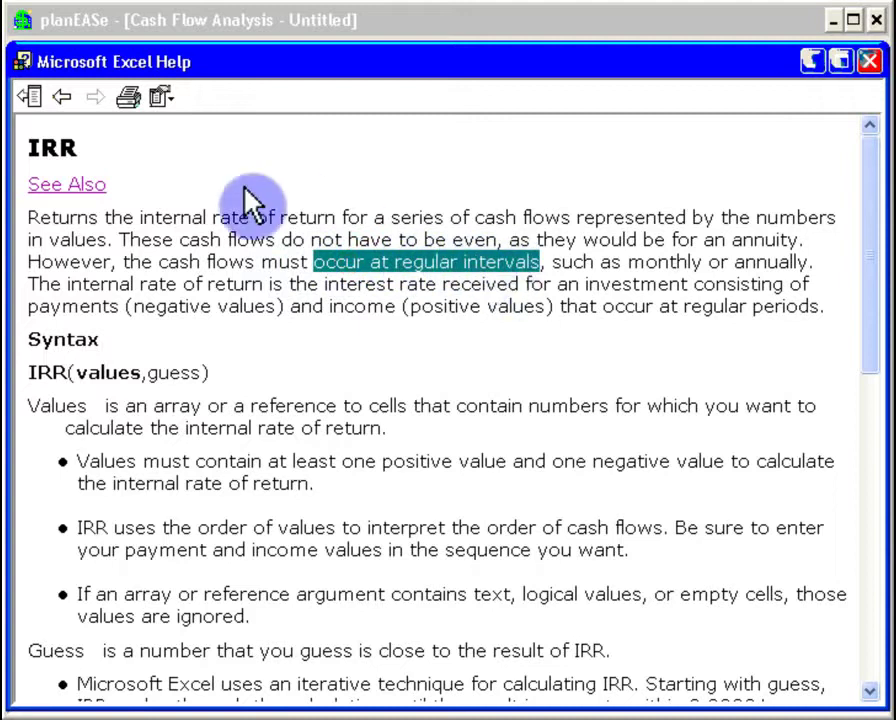
{"action": "left_click", "coordinate": [66, 97]}
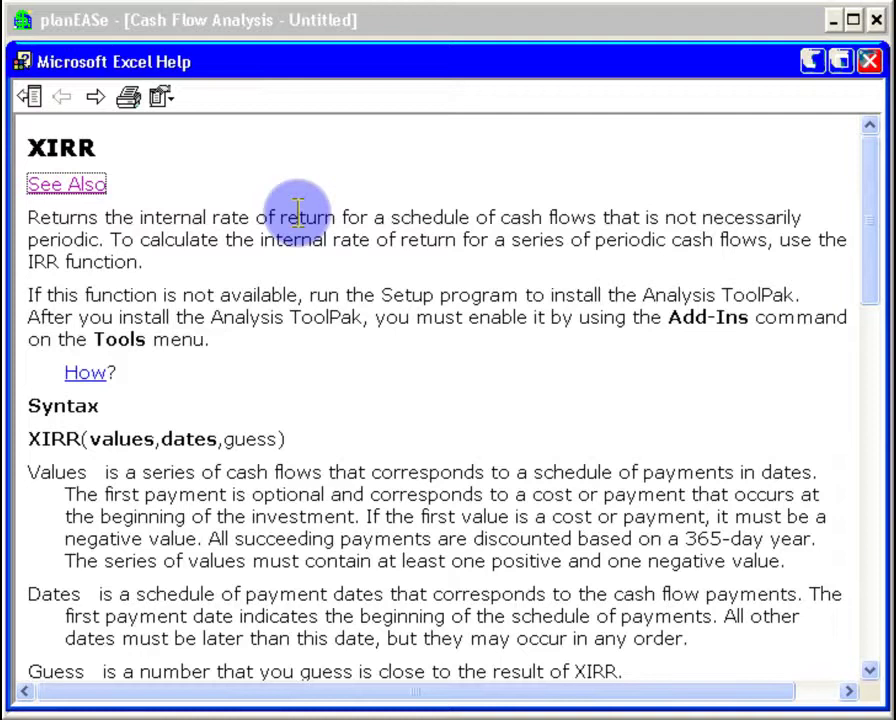
{"action": "left_click_drag", "start_coordinate": [500, 217], "coordinate": [103, 242]}
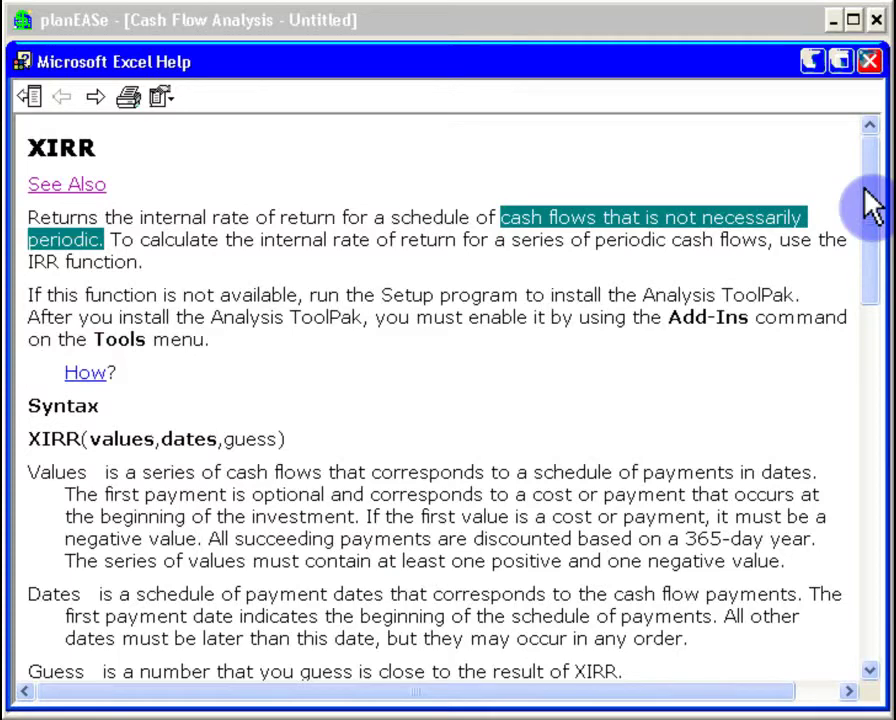
- Review the worked example at the end of the XIRR help topic, checking its cash flows and dates and highlighting the percentage result
{"action": "left_click_drag", "start_coordinate": [864, 192], "coordinate": [840, 552]}
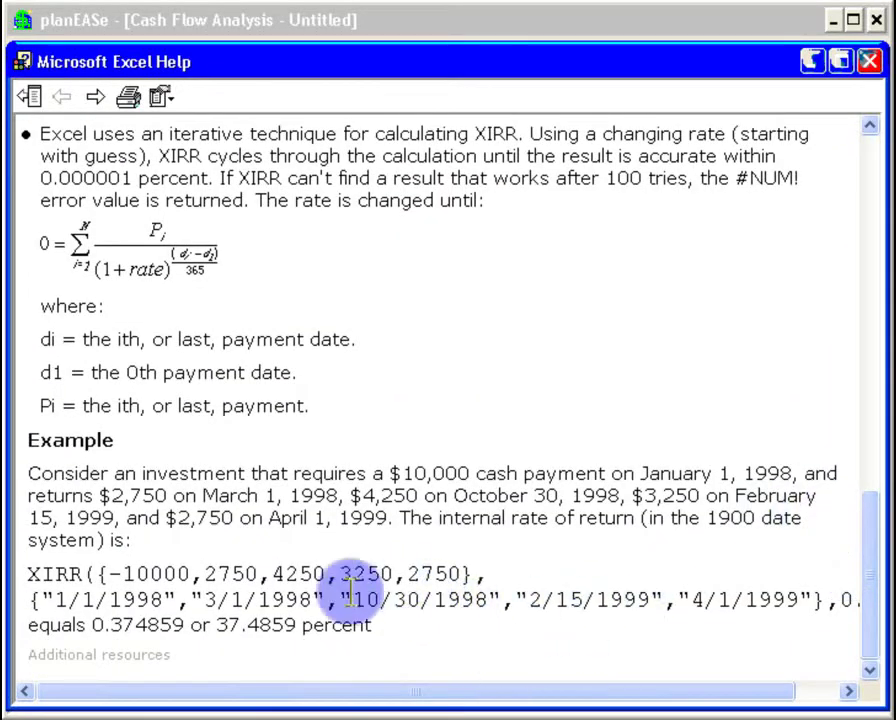
{"action": "left_click_drag", "start_coordinate": [80, 596], "coordinate": [180, 596]}
{"action": "left_click", "coordinate": [136, 570]}
{"action": "left_click", "coordinate": [160, 596]}
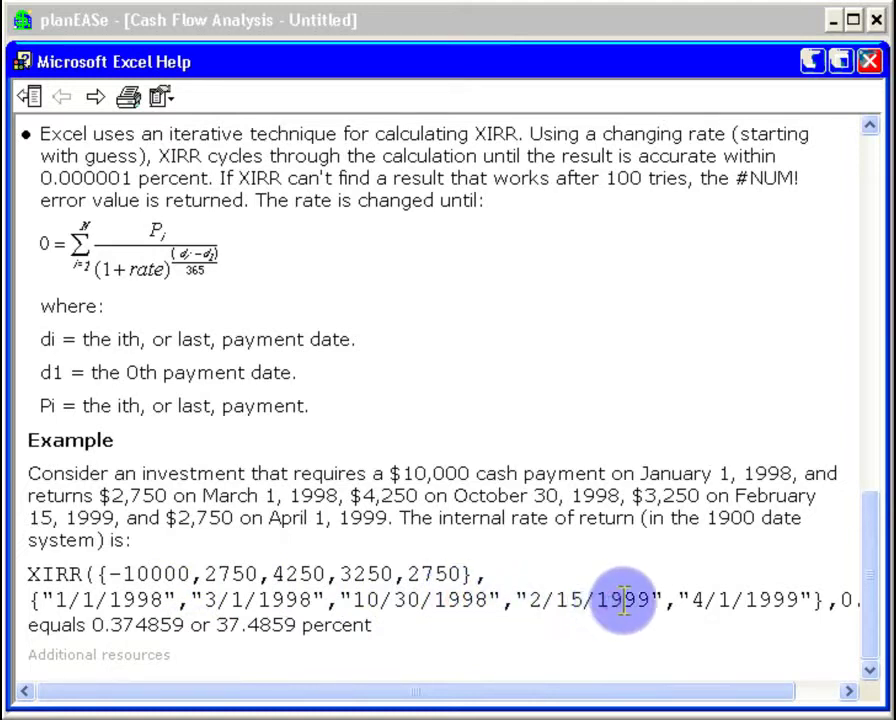
{"action": "left_click", "coordinate": [760, 600]}
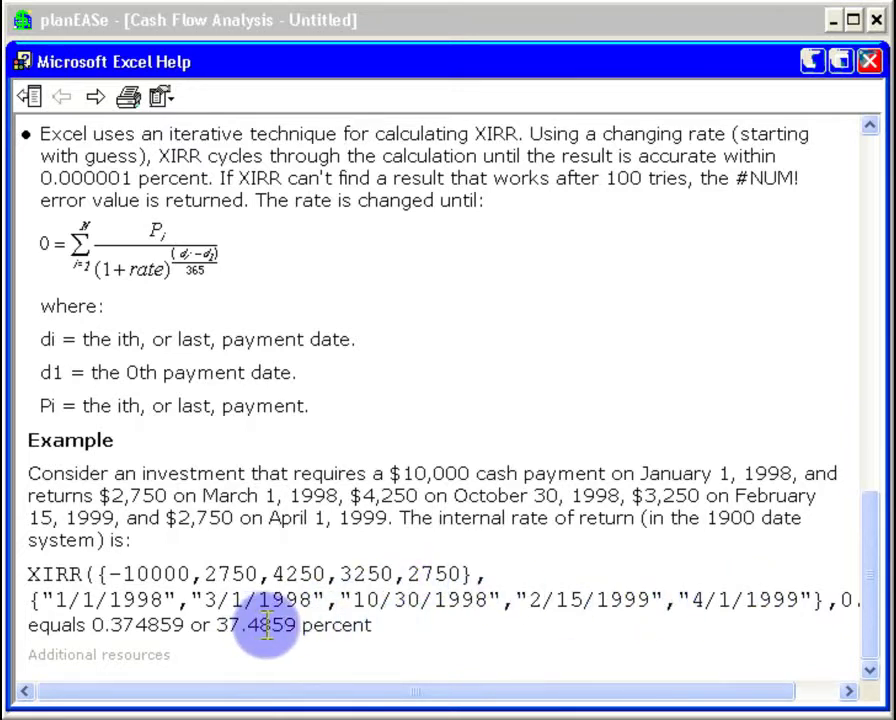
{"action": "left_click_drag", "start_coordinate": [213, 624], "coordinate": [300, 624]}
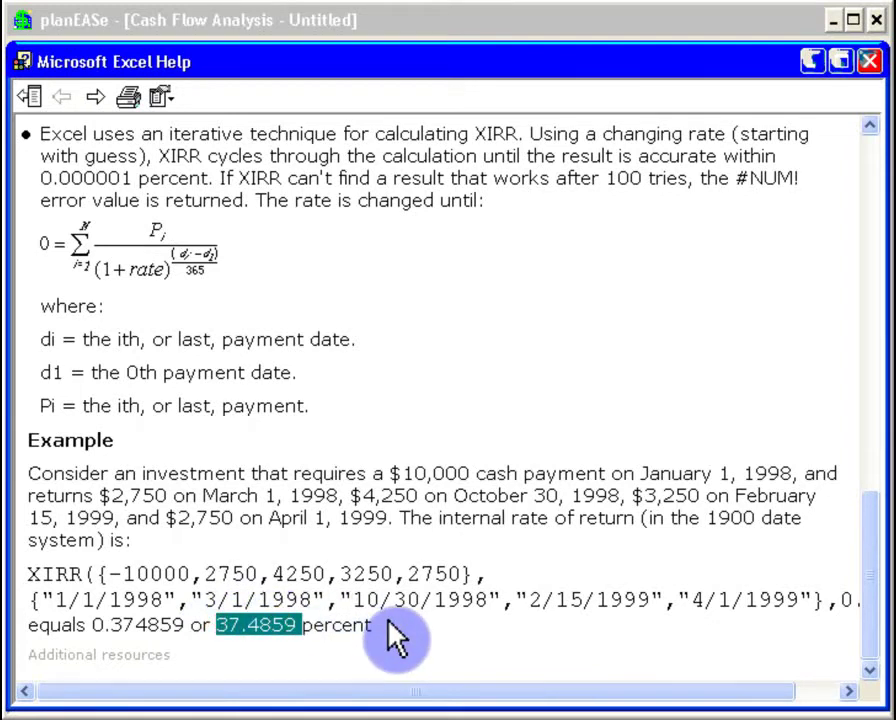
- Switch to planEASe and check the dates and cash flow amounts in the Cash Flow Analysis table against the help example
{"action": "left_click", "coordinate": [502, 28]}
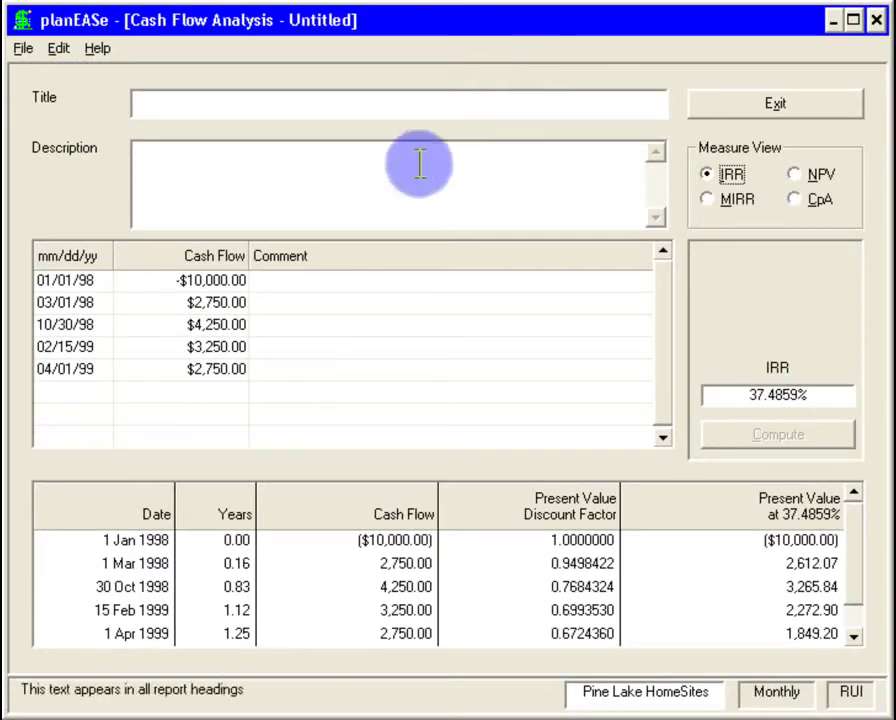
{"action": "left_click", "coordinate": [86, 302]}
{"action": "left_click", "coordinate": [87, 324]}
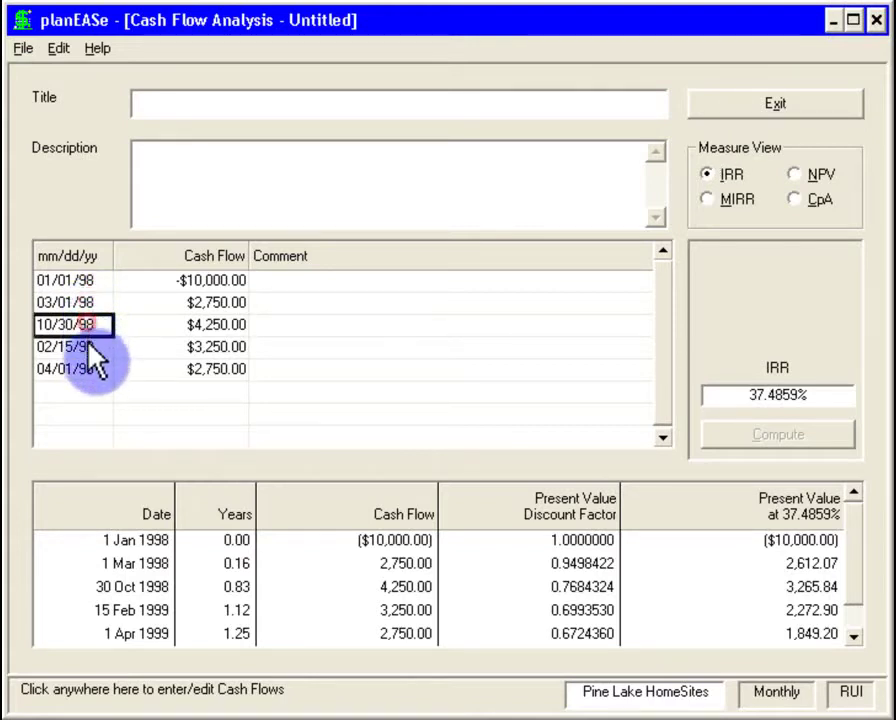
{"action": "left_click", "coordinate": [88, 346]}
{"action": "left_click", "coordinate": [86, 368]}
{"action": "left_click", "coordinate": [193, 281]}
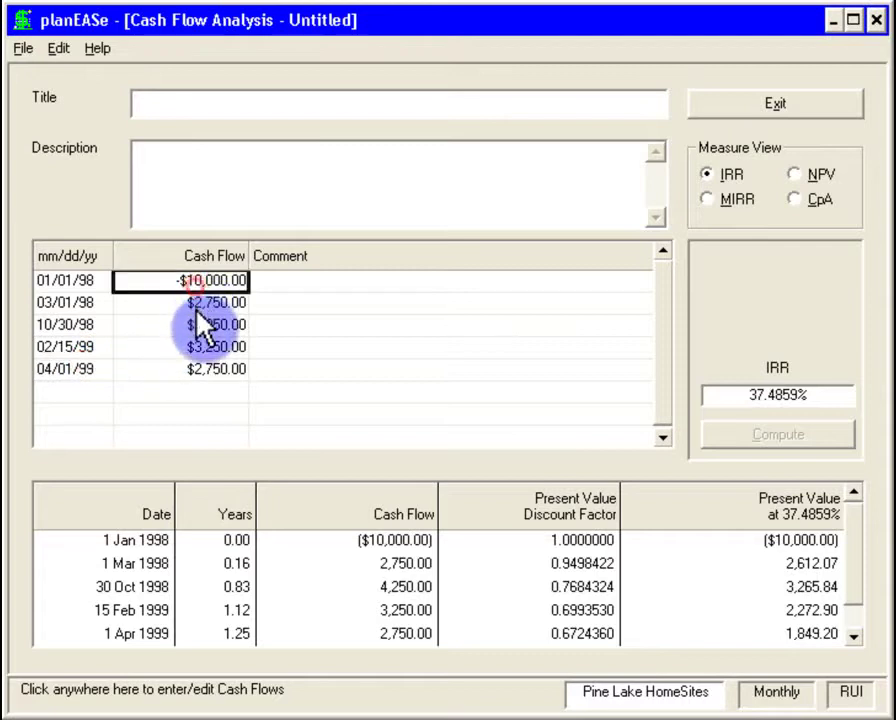
{"action": "left_click", "coordinate": [197, 304]}
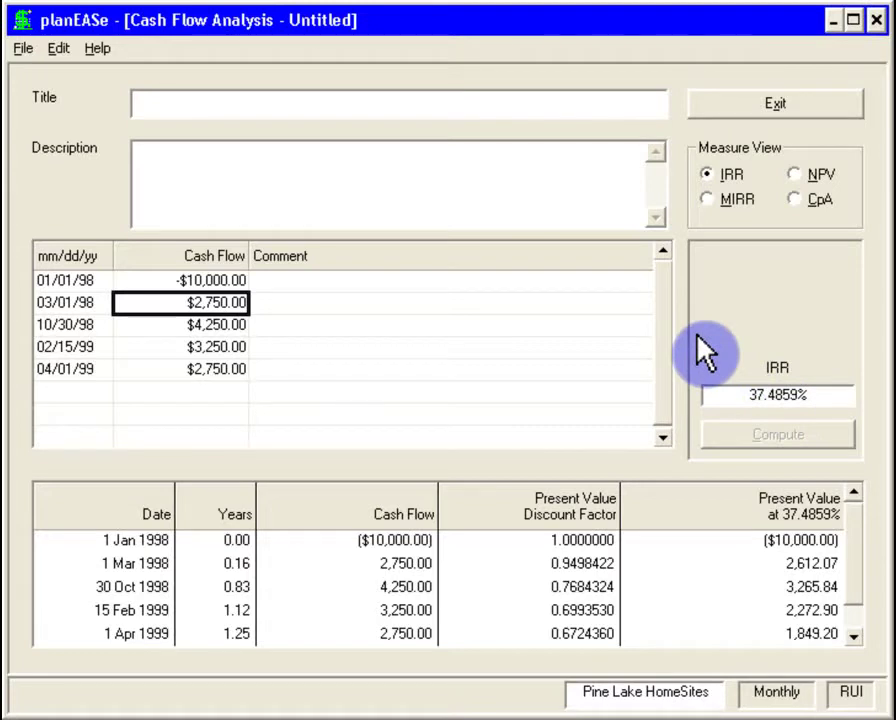
- Switch to the Yearly vs Monthly workbook in Excel and examine the cash flow dates in cells A2 to A6
{"action": "key", "text": "alt+Tab"}
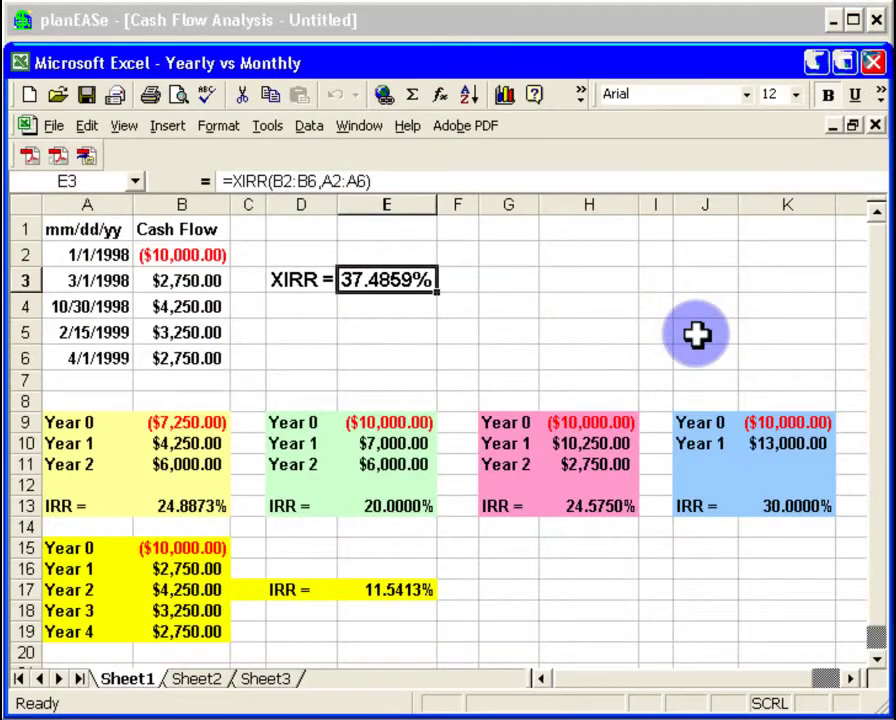
{"action": "left_click", "coordinate": [104, 256]}
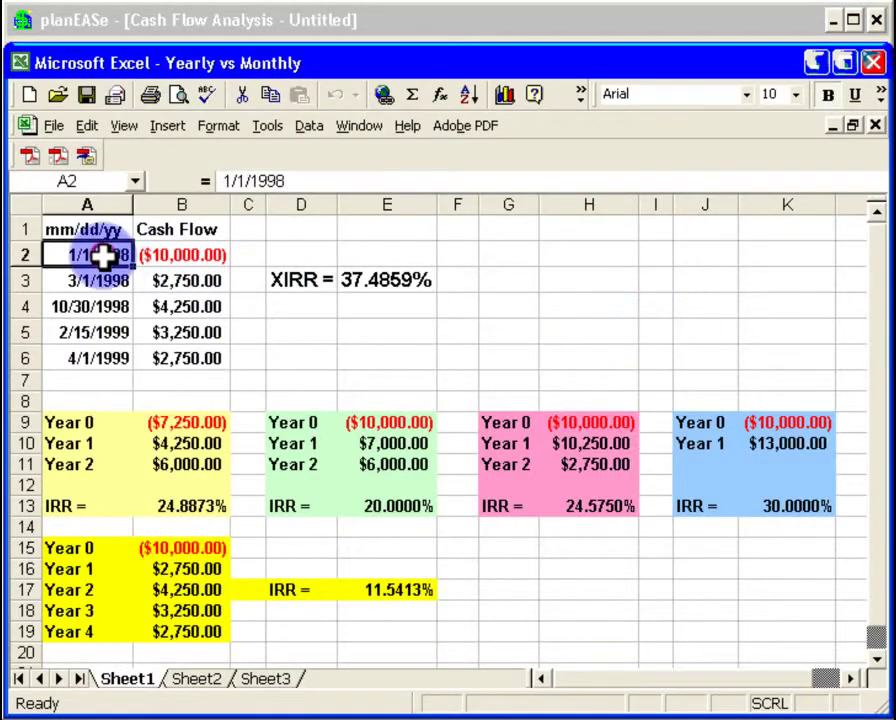
{"action": "left_click", "coordinate": [104, 282]}
{"action": "left_click", "coordinate": [104, 308]}
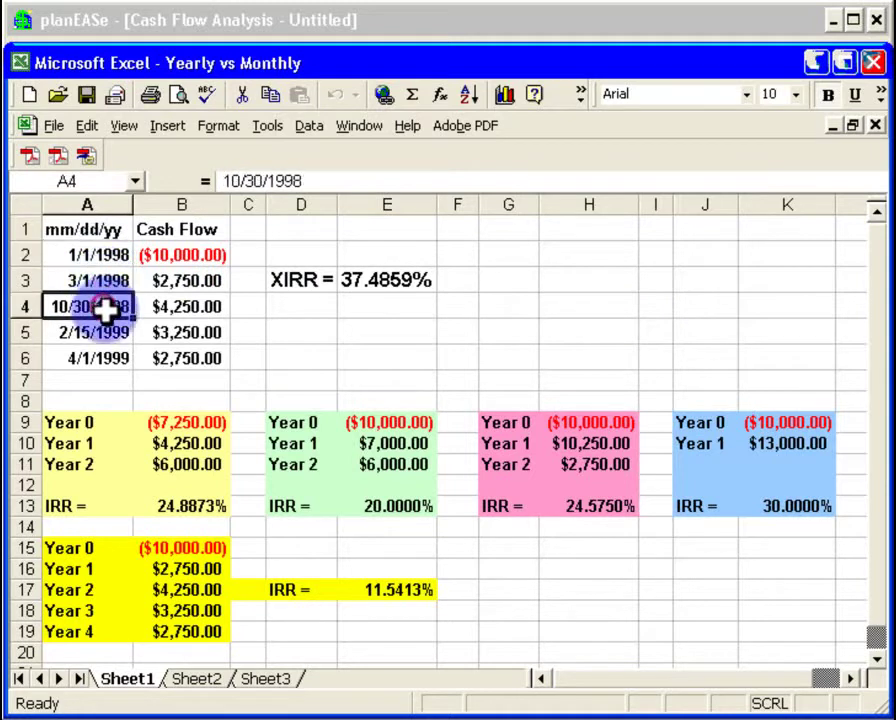
{"action": "left_click", "coordinate": [112, 254]}
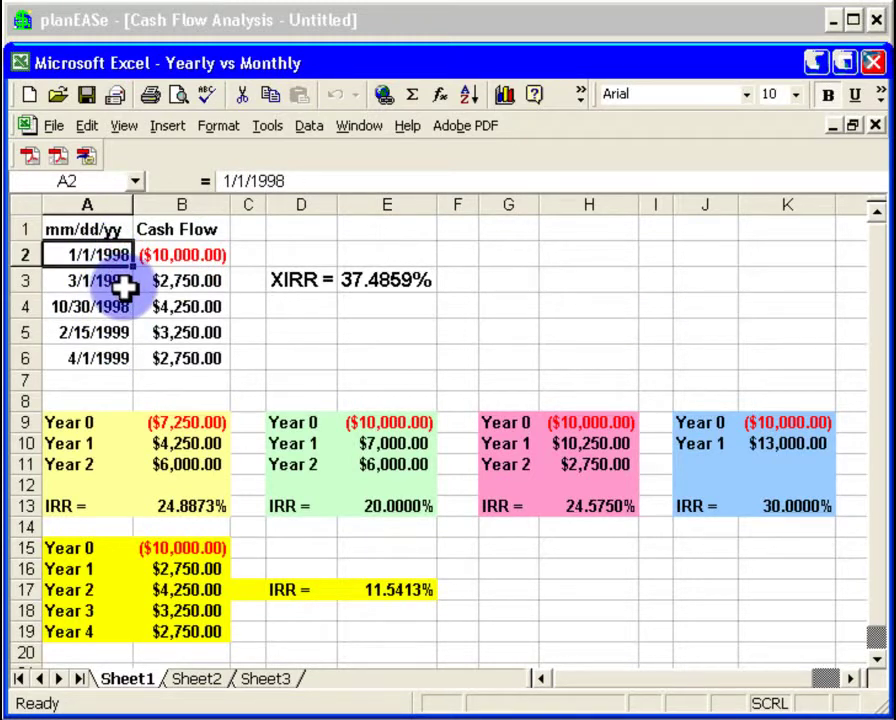
{"action": "left_click", "coordinate": [122, 284]}
{"action": "left_click", "coordinate": [122, 308]}
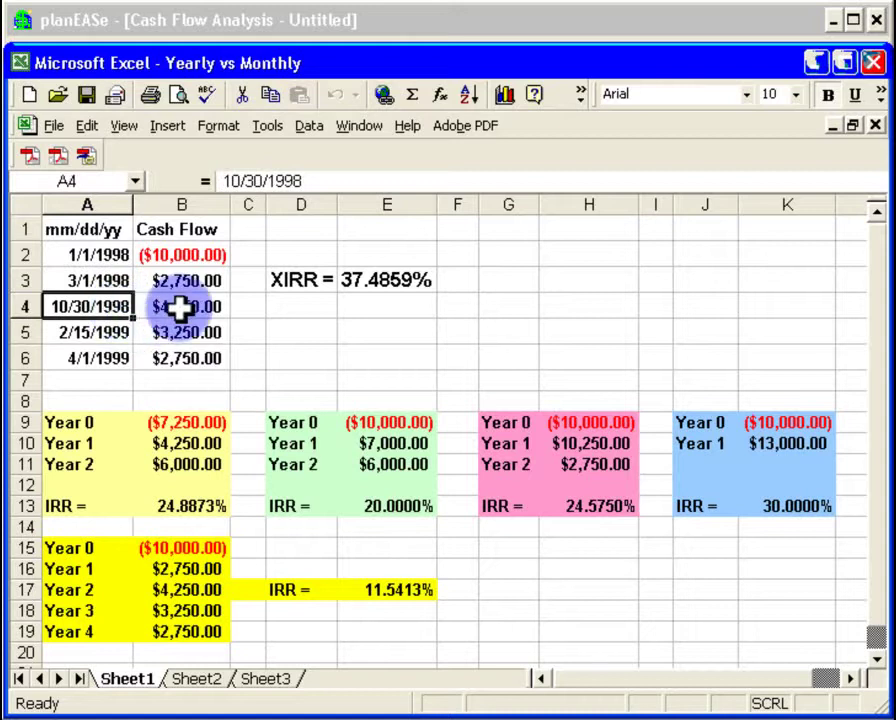
{"action": "left_click", "coordinate": [112, 334]}
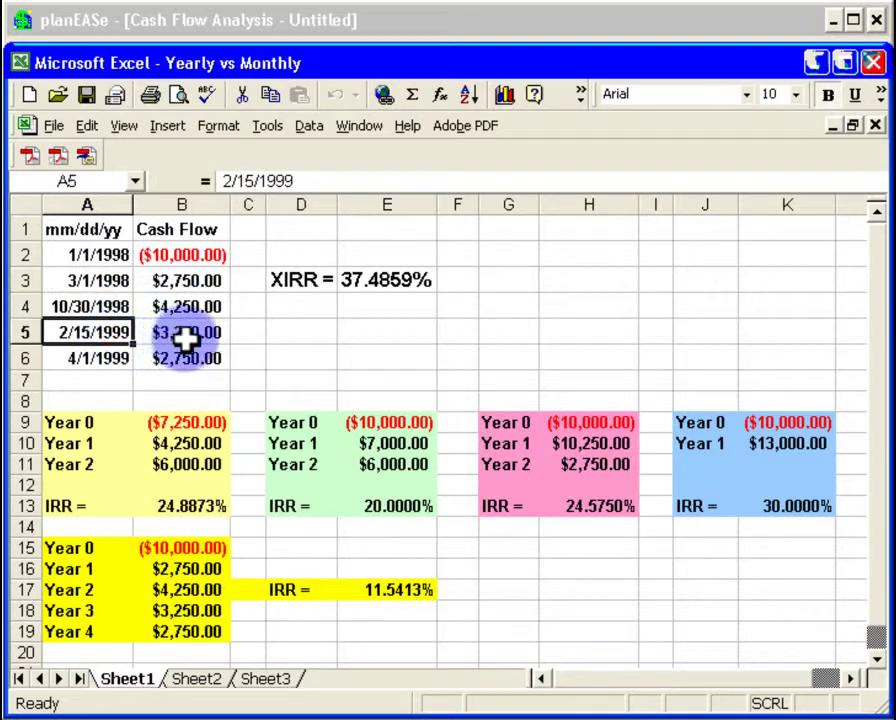
{"action": "left_click", "coordinate": [114, 358]}
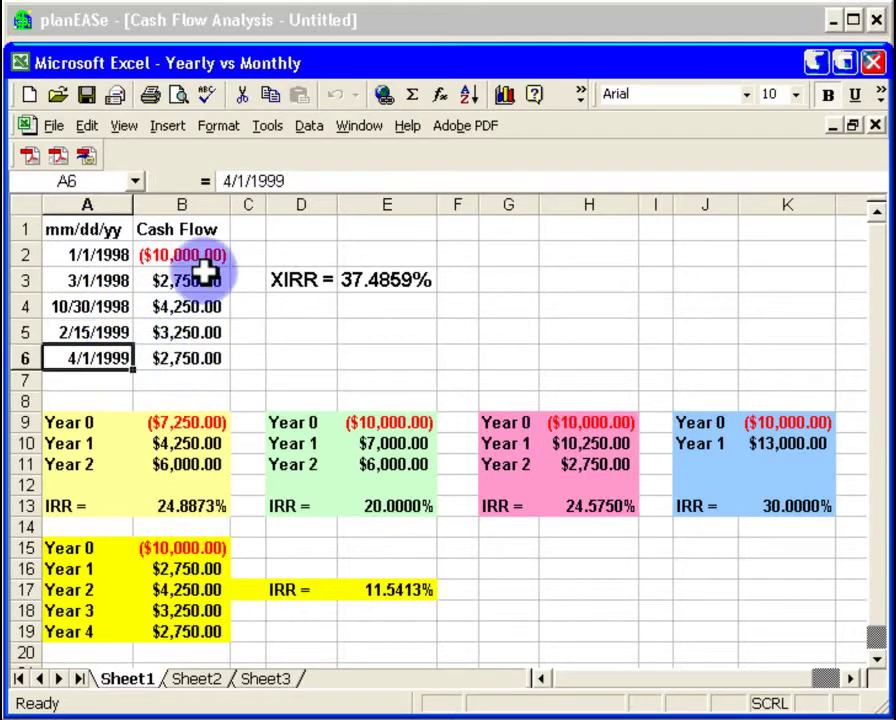
- Inspect the function arguments of the XIRR formula in cell E3 and close them without changes
{"action": "left_click", "coordinate": [400, 284]}
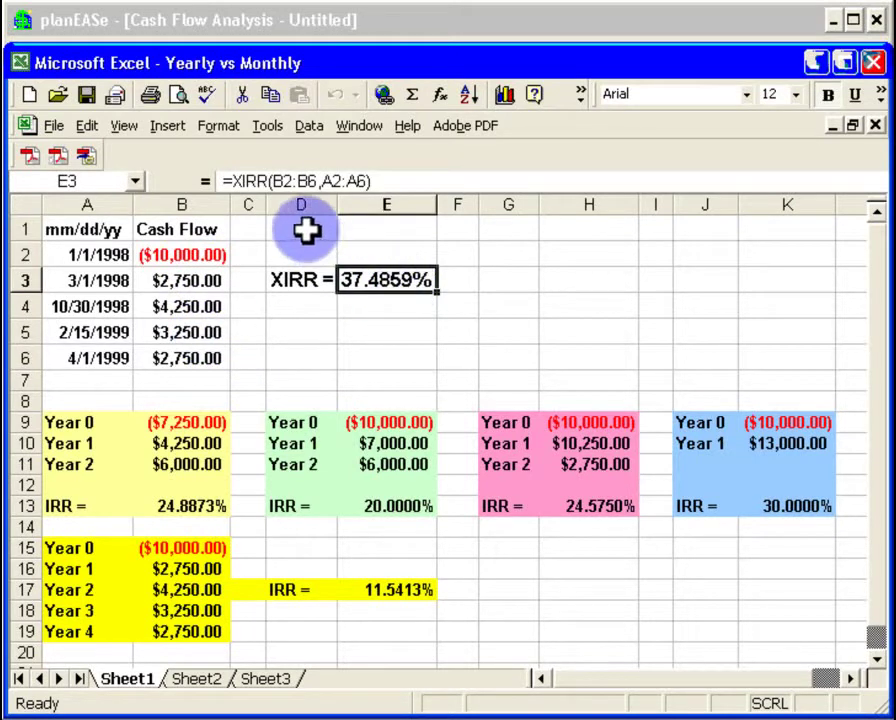
{"action": "left_click", "coordinate": [168, 126]}
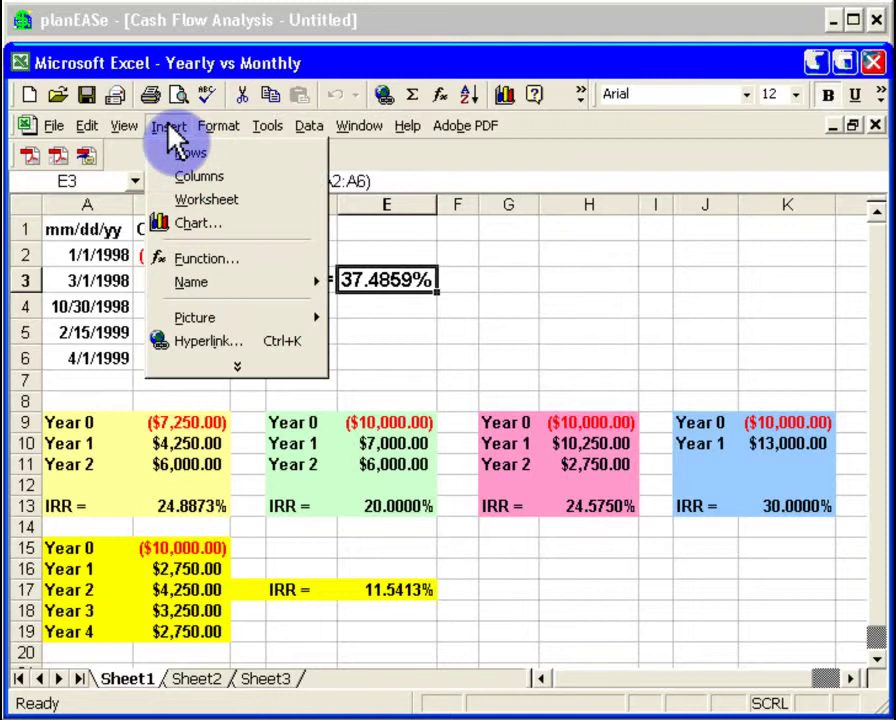
{"action": "left_click", "coordinate": [204, 260]}
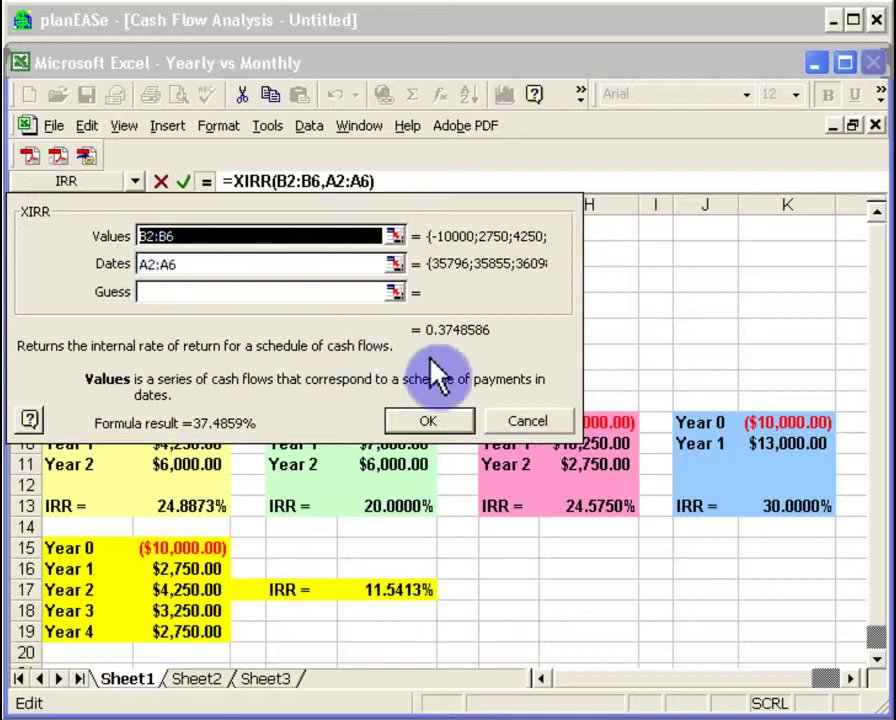
{"action": "left_click", "coordinate": [524, 422]}
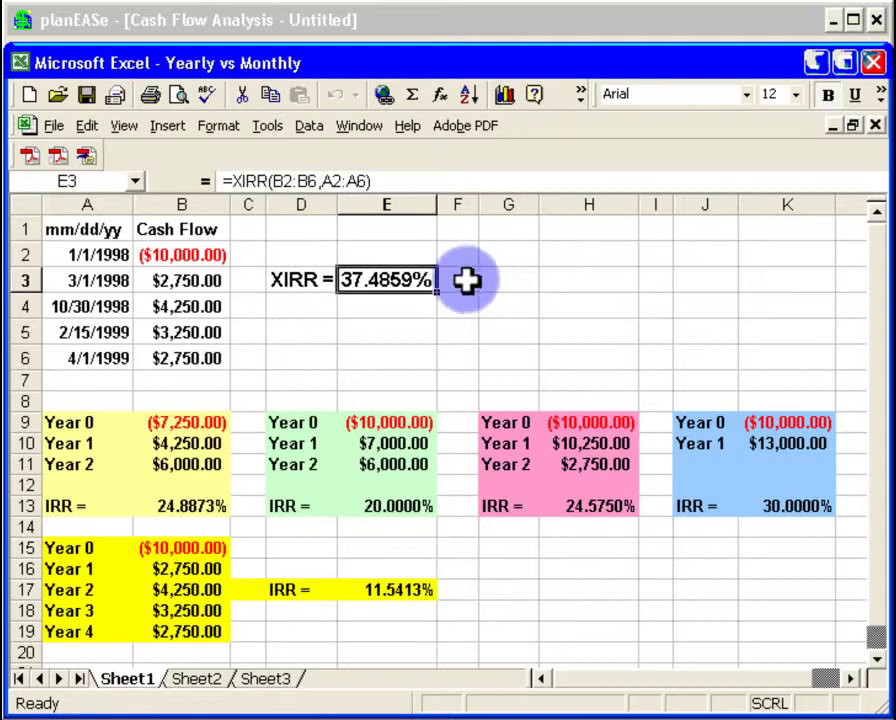
- Compare the XIRR result with the IRR in planEASe, and select the first yearly block's IRR in cell B13 of the Excel workbook
{"action": "key", "text": "alt+Tab"}
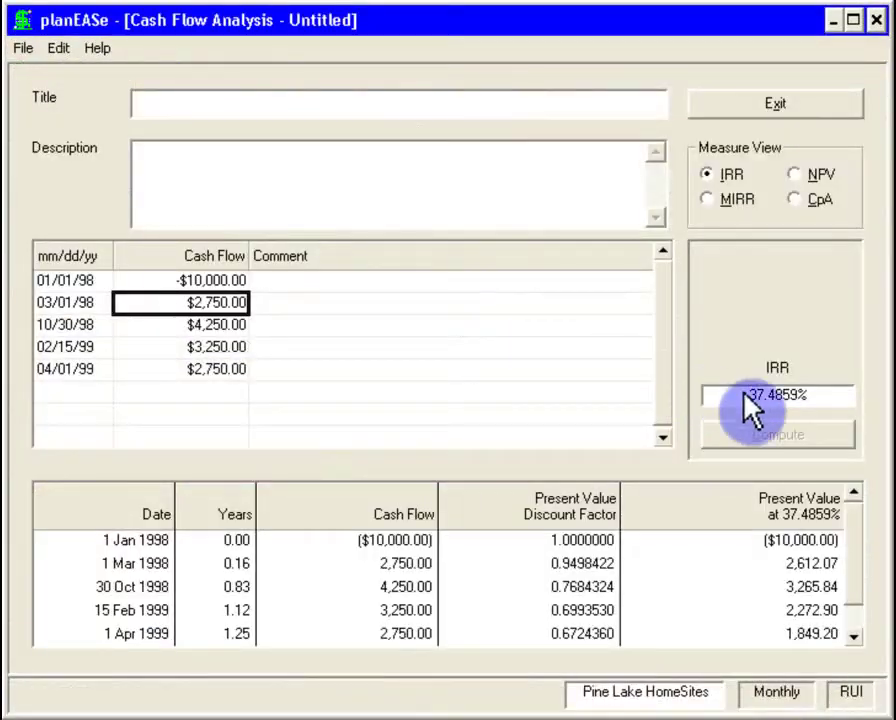
{"action": "key", "text": "alt+Tab"}
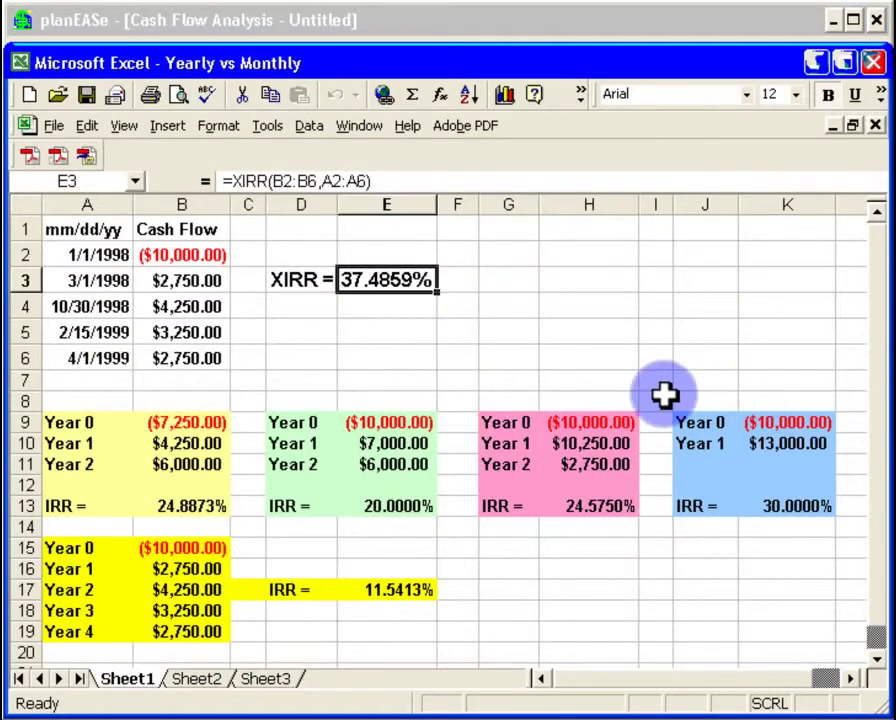
{"action": "left_click", "coordinate": [210, 508]}
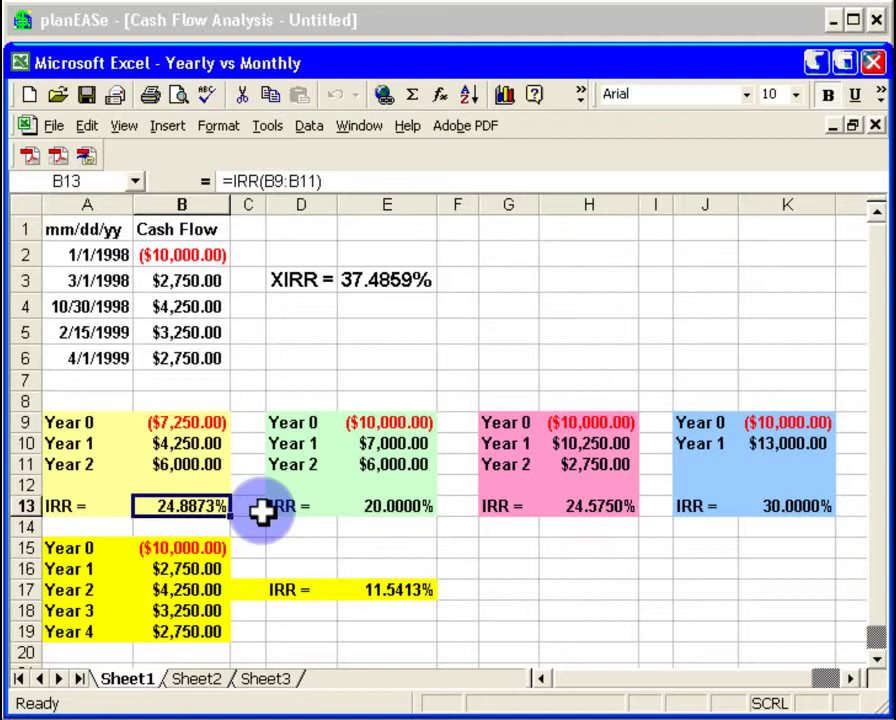
{"action": "double_click", "coordinate": [195, 507]}
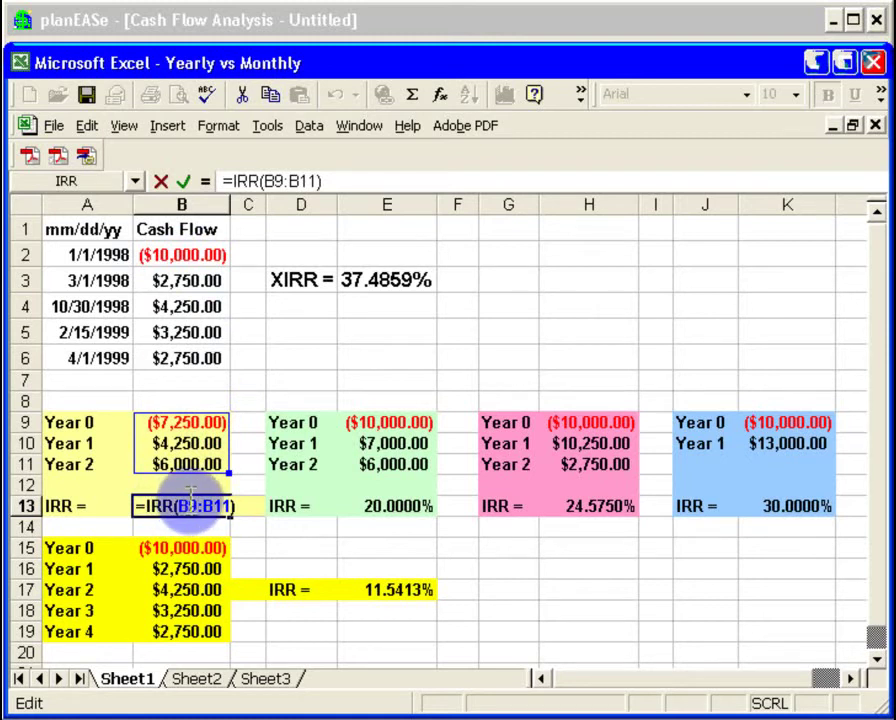
{"action": "left_click", "coordinate": [160, 128]}
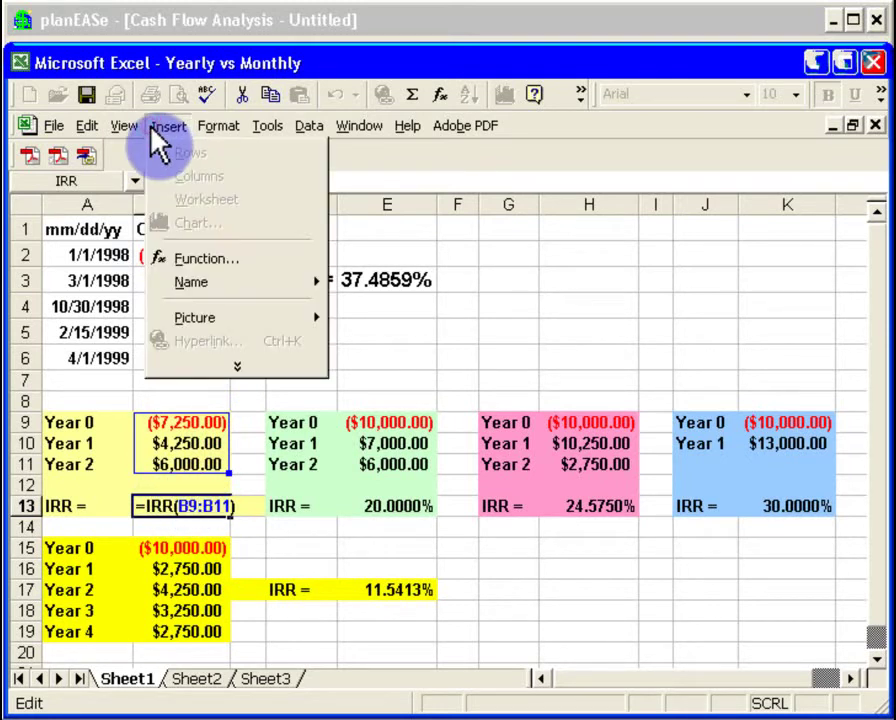
{"action": "left_click", "coordinate": [214, 258]}
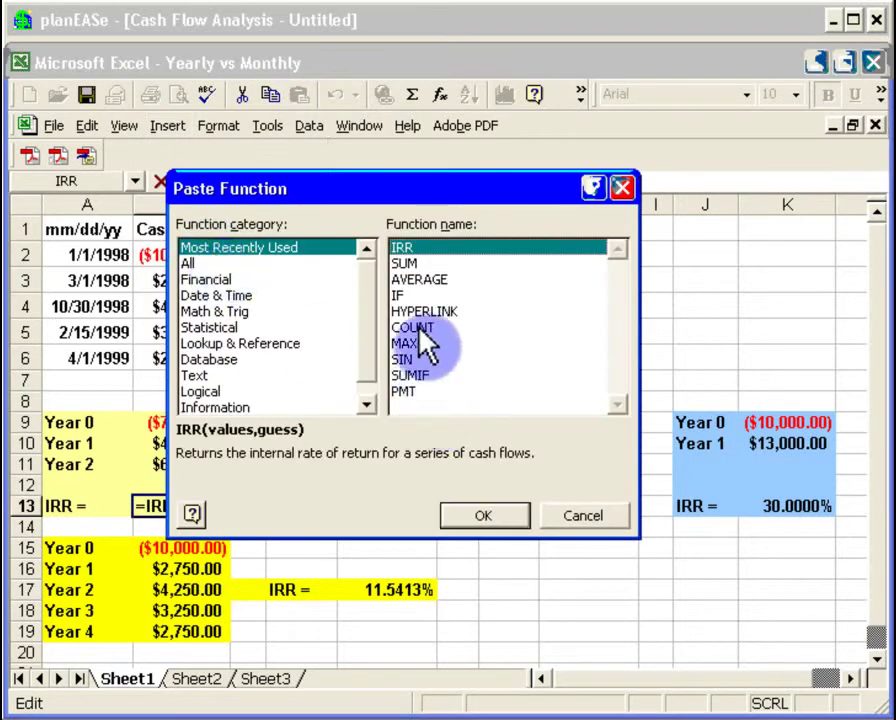
{"action": "left_click", "coordinate": [574, 520]}
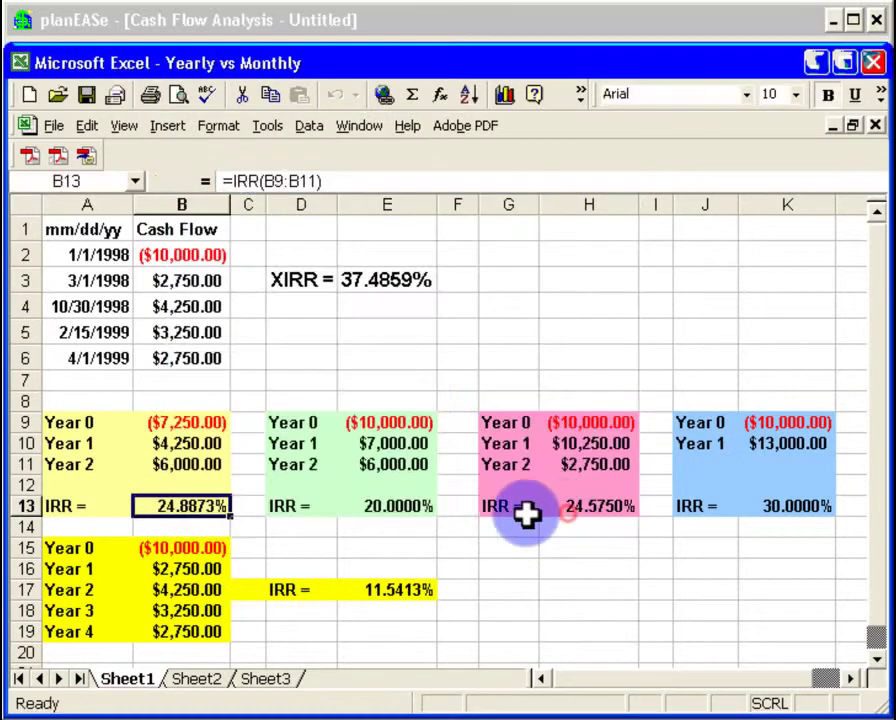
- Inspect the function arguments of the IRR formula in cell B13 and close them without changes
{"action": "left_click", "coordinate": [168, 127]}
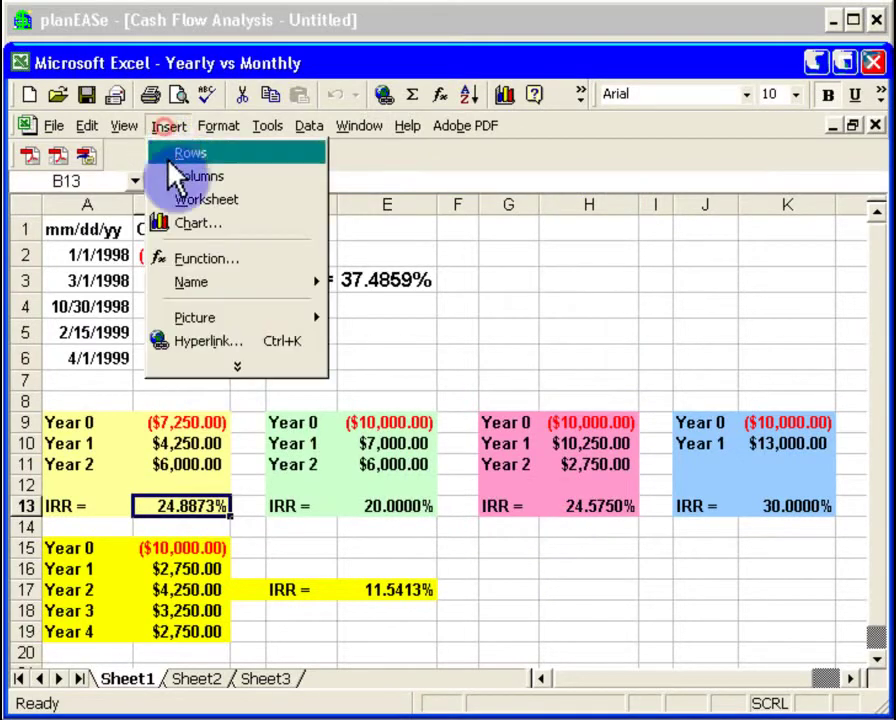
{"action": "left_click", "coordinate": [222, 258]}
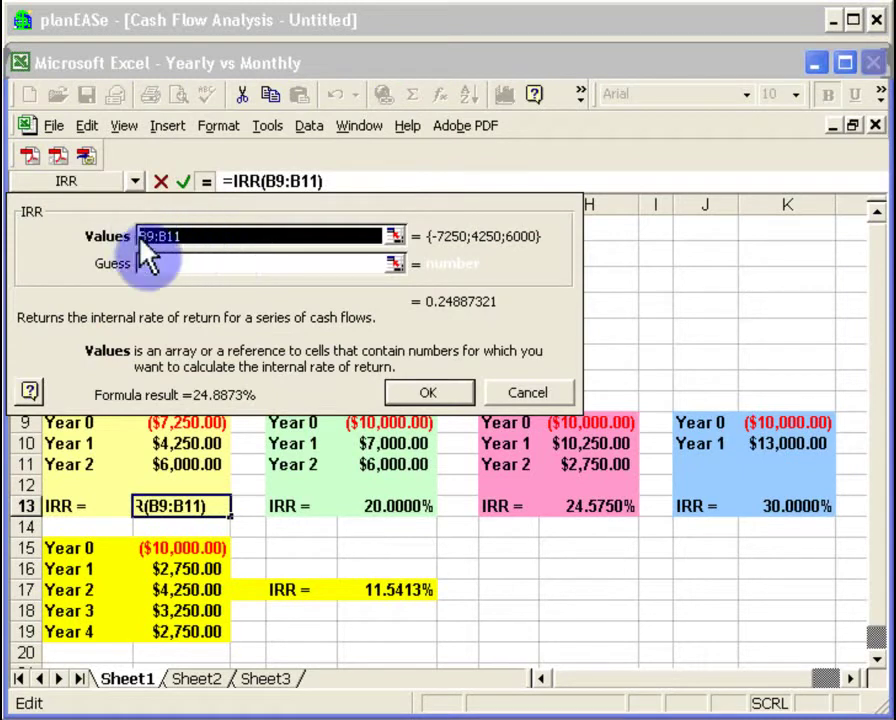
{"action": "left_click", "coordinate": [552, 398]}
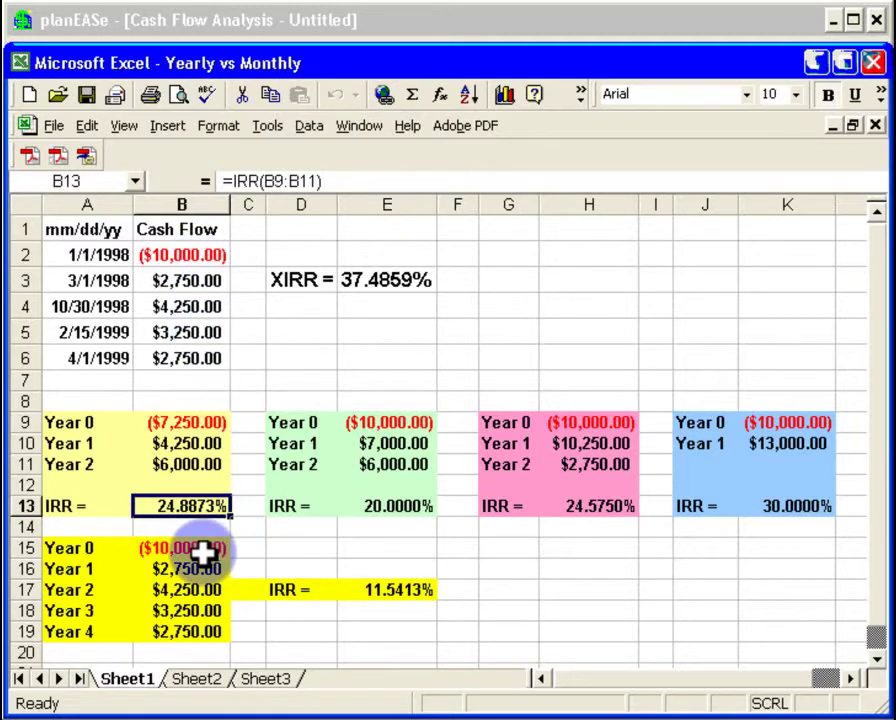
- Examine the annual cash flows from Year 0 to Year 3 in cells B15 to B18 of the five-period block
{"action": "left_click", "coordinate": [199, 552]}
{"action": "left_click", "coordinate": [200, 568]}
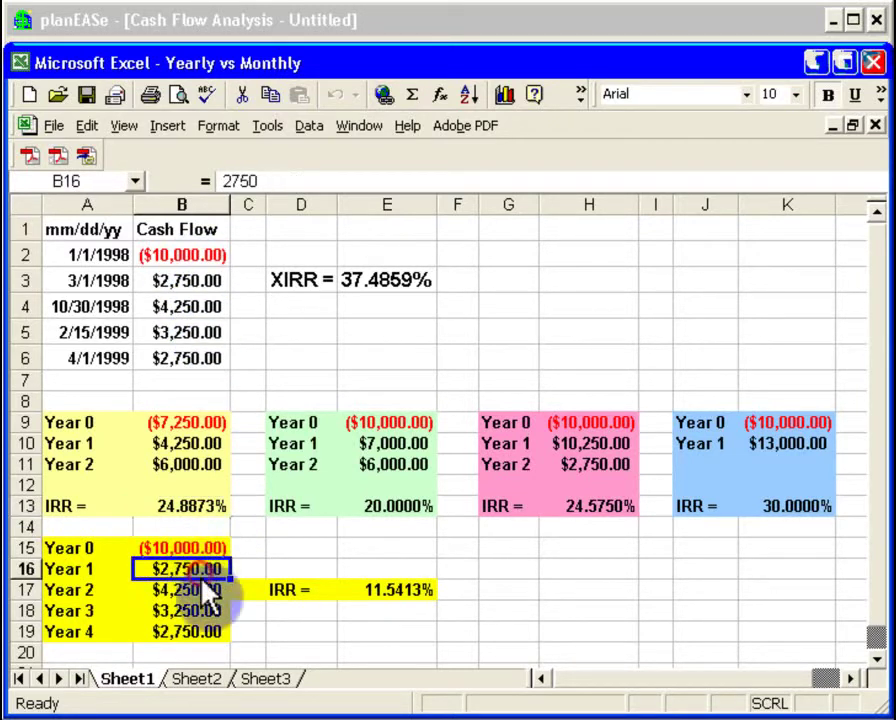
{"action": "left_click", "coordinate": [204, 589]}
{"action": "left_click", "coordinate": [200, 610]}
{"action": "left_click", "coordinate": [207, 571]}
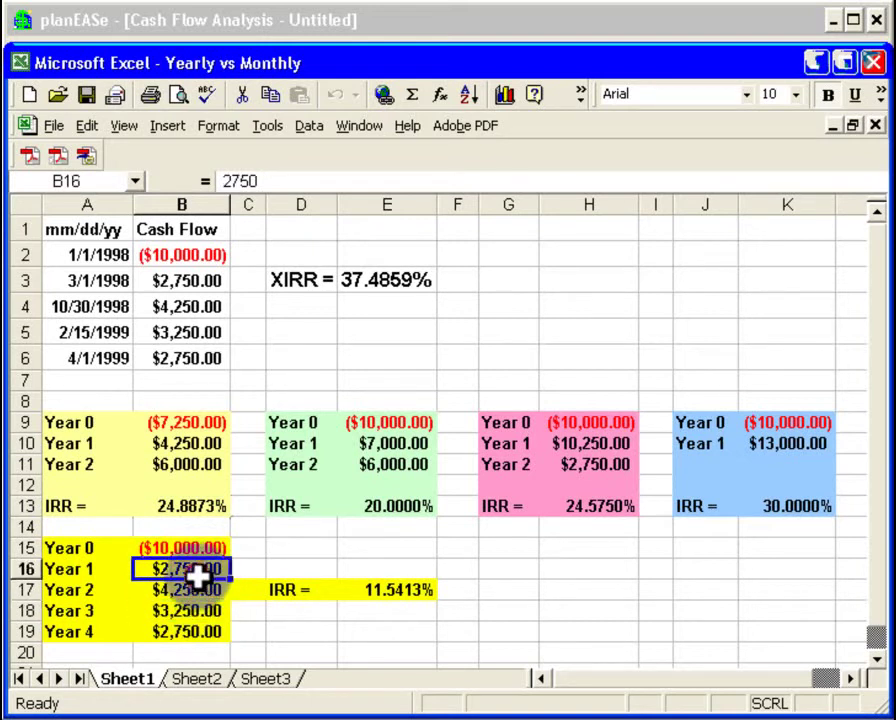
- Examine the Year 2 to Year 4 rows of the five-period block and the IRR formula in cell E17
{"action": "left_click", "coordinate": [172, 590]}
{"action": "left_click", "coordinate": [120, 590]}
{"action": "left_click", "coordinate": [118, 614]}
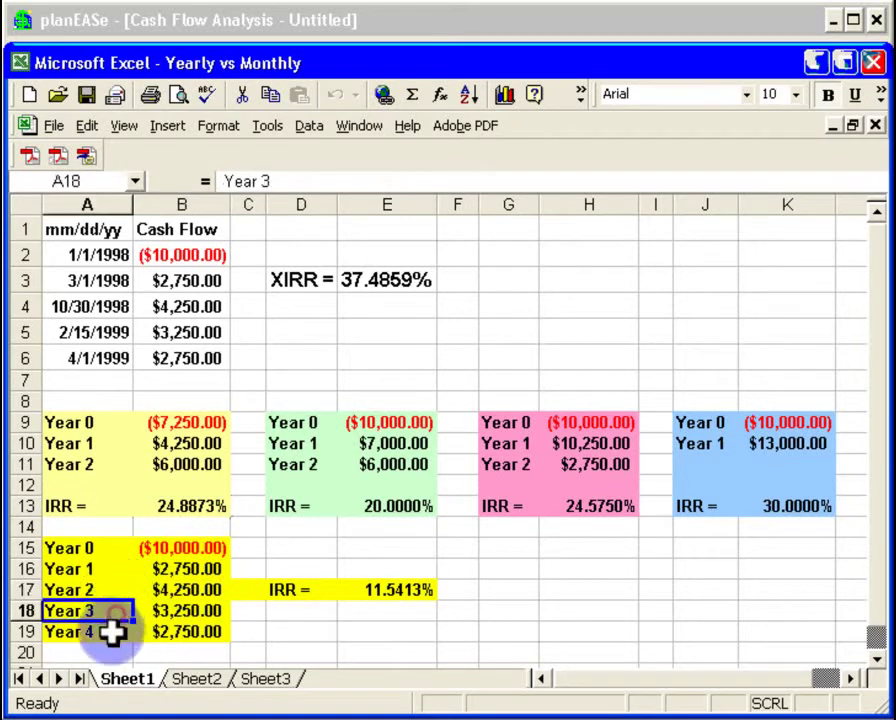
{"action": "left_click", "coordinate": [114, 632]}
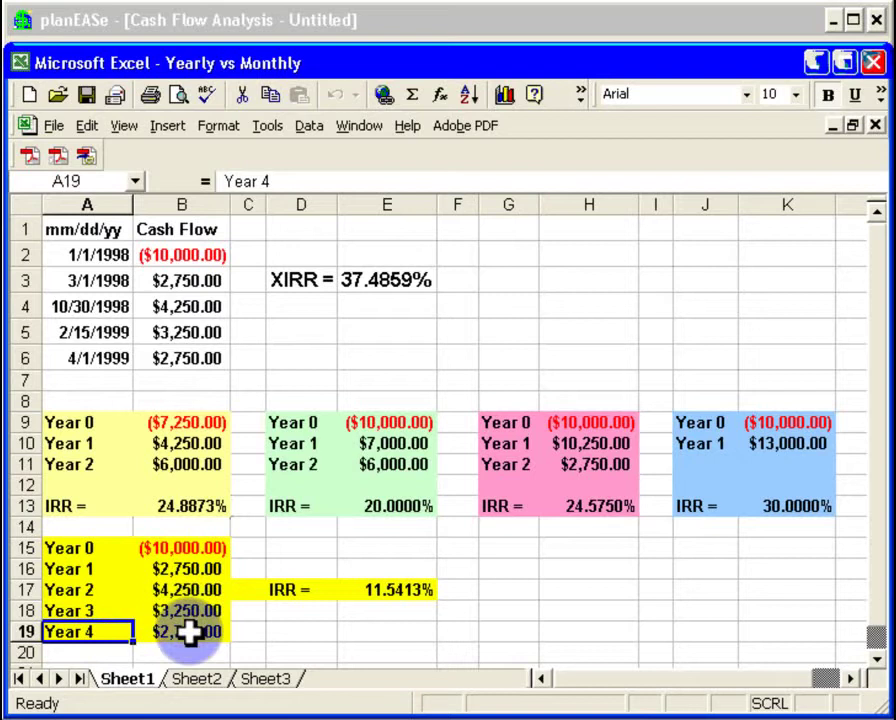
{"action": "left_click", "coordinate": [404, 591]}
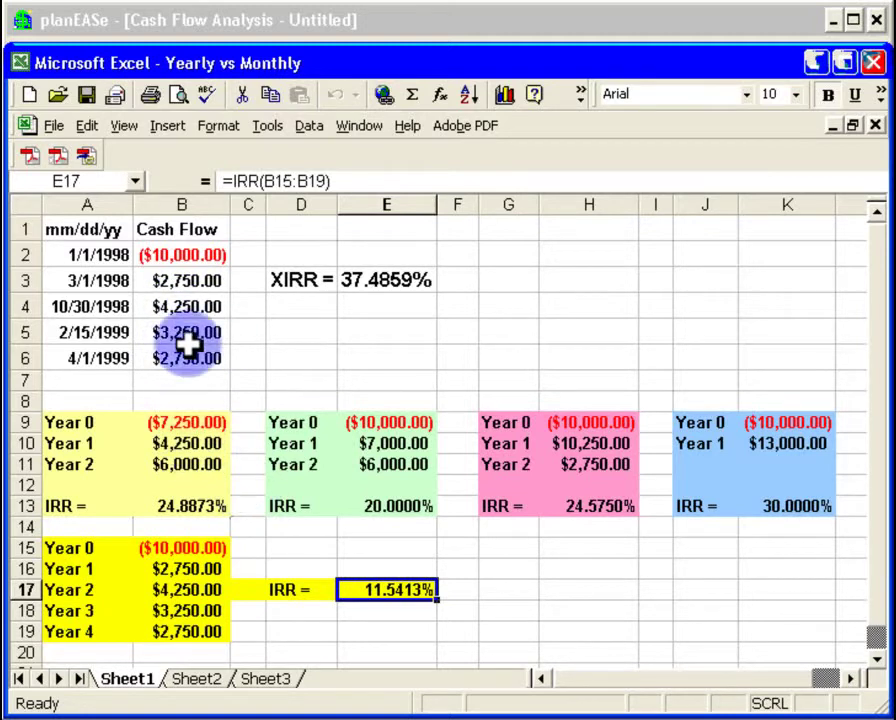
- Trace the first yearly block's cash flows in B9 to B11 back to the dated cash flows in B2 to B6, and check the IRR in B13
{"action": "left_click", "coordinate": [178, 285]}
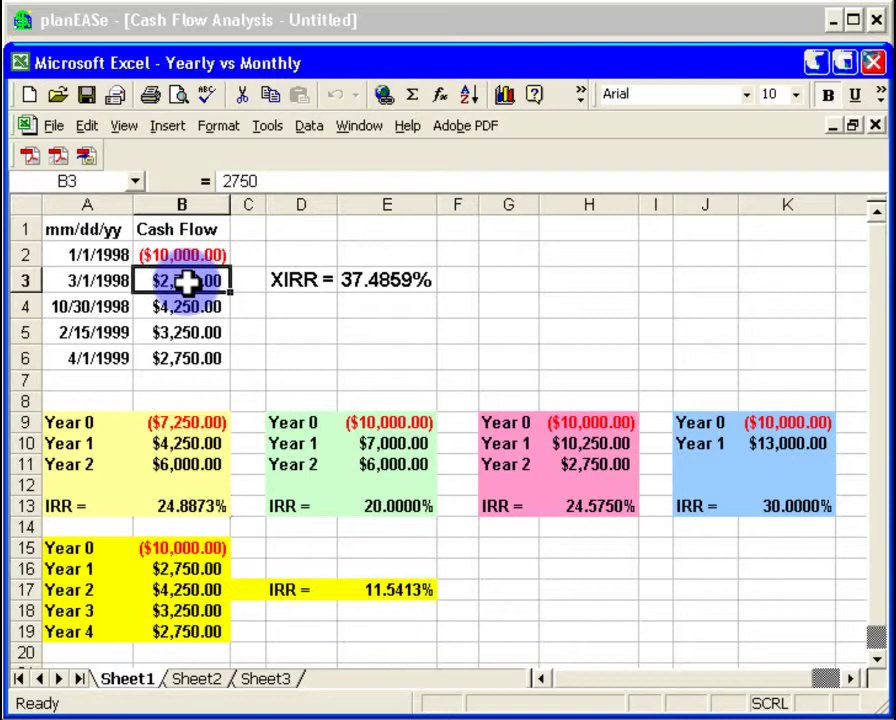
{"action": "left_click", "coordinate": [184, 256]}
{"action": "left_click", "coordinate": [192, 424]}
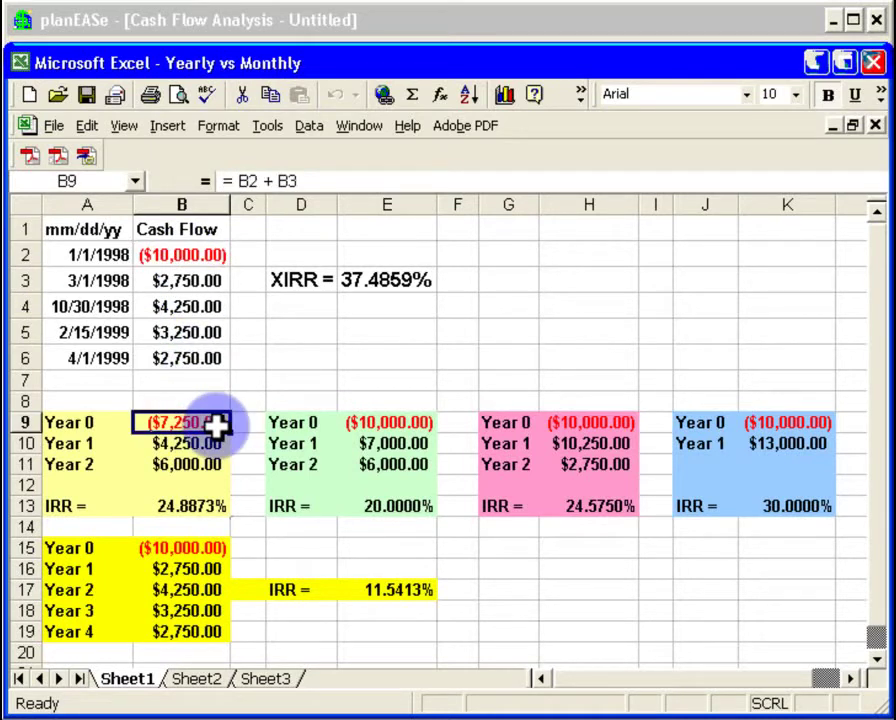
{"action": "left_click", "coordinate": [188, 307]}
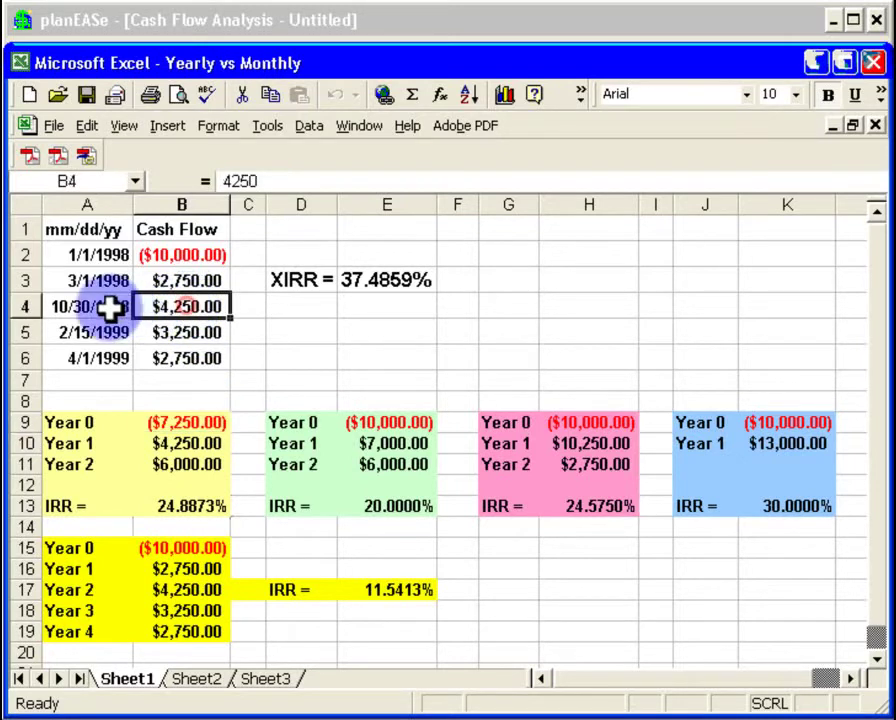
{"action": "left_click", "coordinate": [176, 444]}
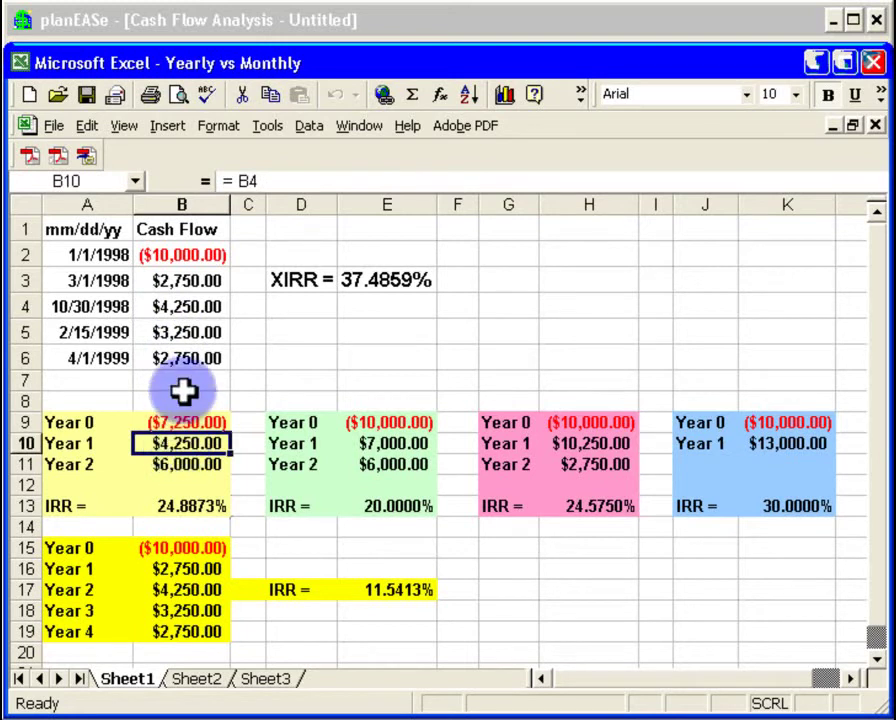
{"action": "left_click", "coordinate": [192, 337]}
{"action": "left_click", "coordinate": [191, 357]}
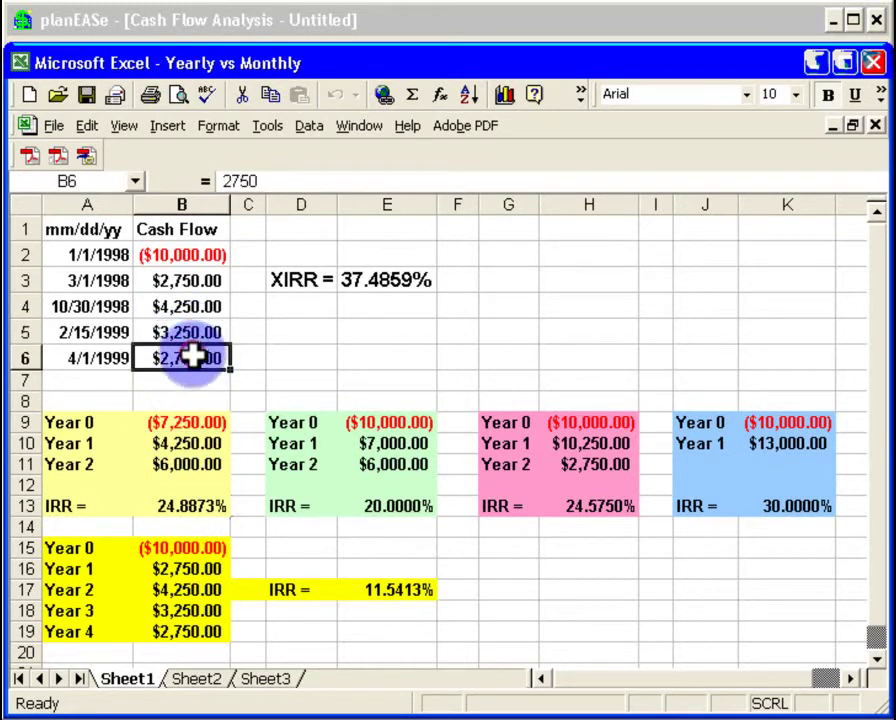
{"action": "left_click", "coordinate": [192, 460]}
{"action": "left_click", "coordinate": [202, 508]}
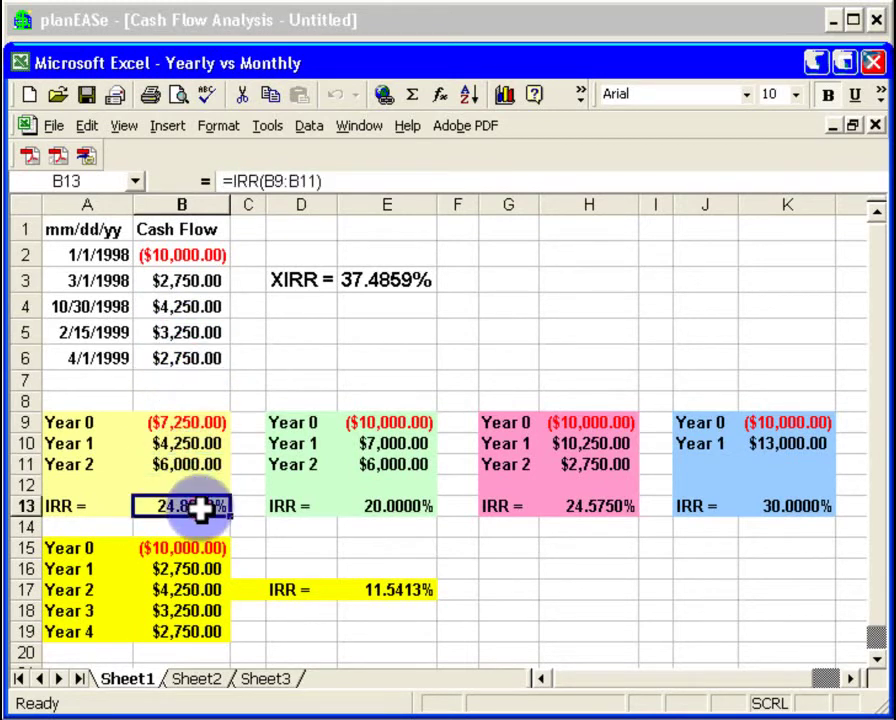
- Review the first yearly block's Year 0 to Year 2 formulas in B9 to B11 against its IRR formula in B13
{"action": "left_click", "coordinate": [188, 423]}
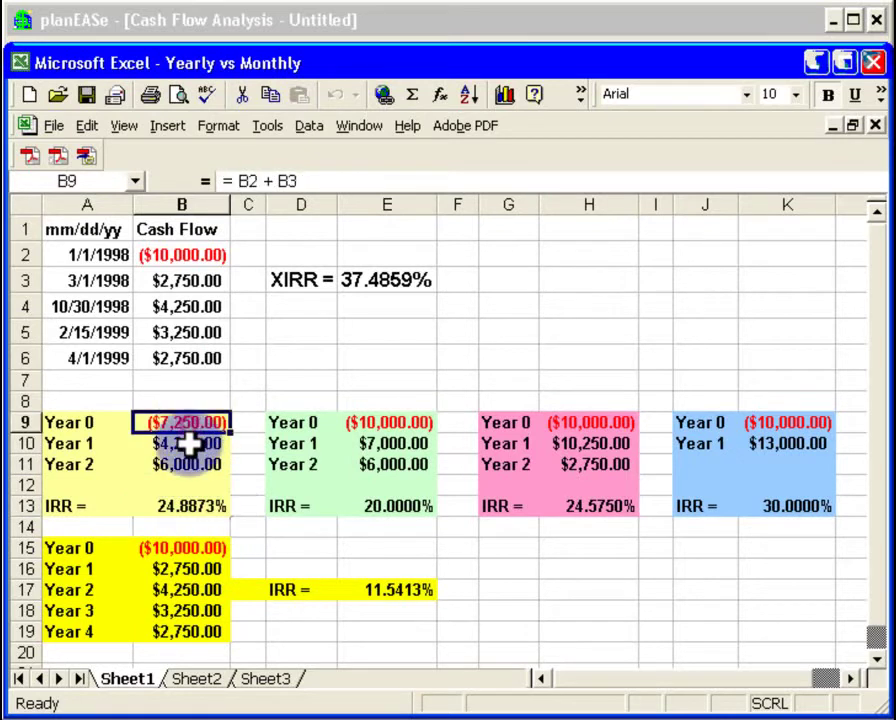
{"action": "left_click", "coordinate": [202, 446]}
{"action": "left_click", "coordinate": [188, 465]}
{"action": "left_click", "coordinate": [188, 507]}
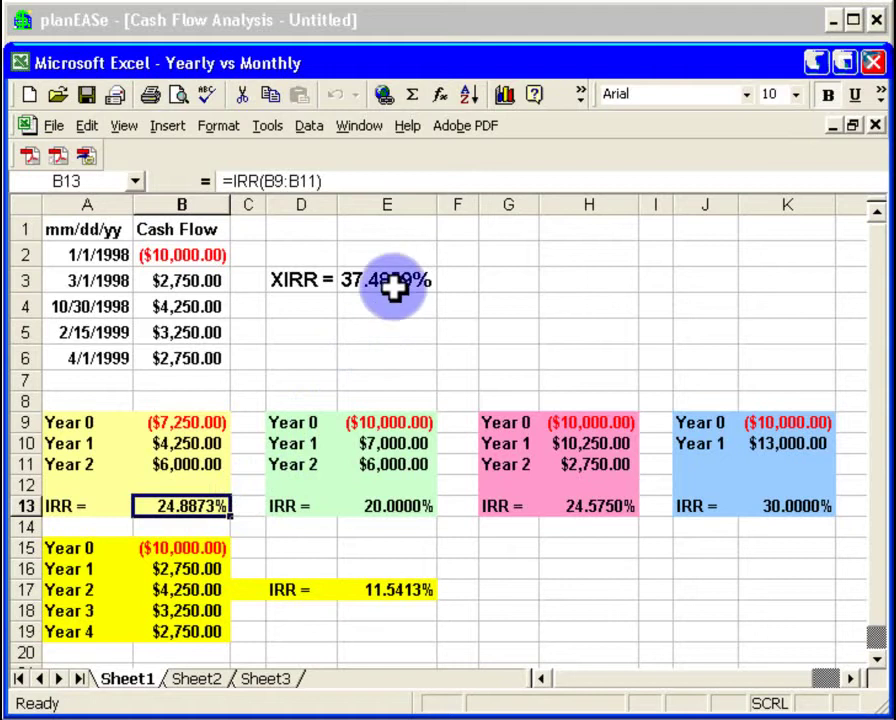
- Trace the second yearly block's cash flows in E9 to E11 back to the dated cash flows, and check its IRR formula in E13
{"action": "left_click", "coordinate": [403, 425]}
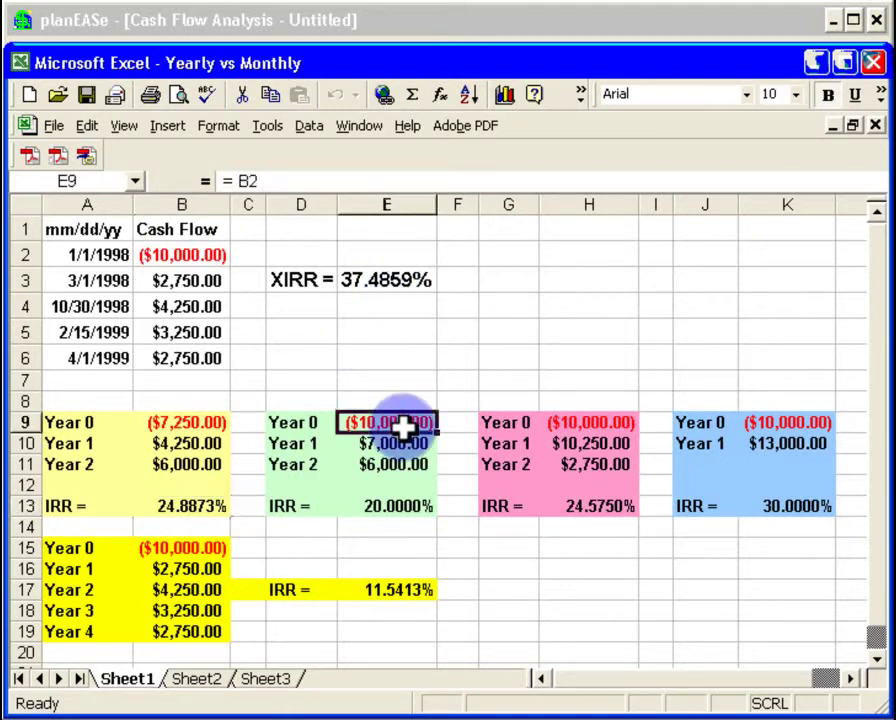
{"action": "left_click", "coordinate": [194, 256]}
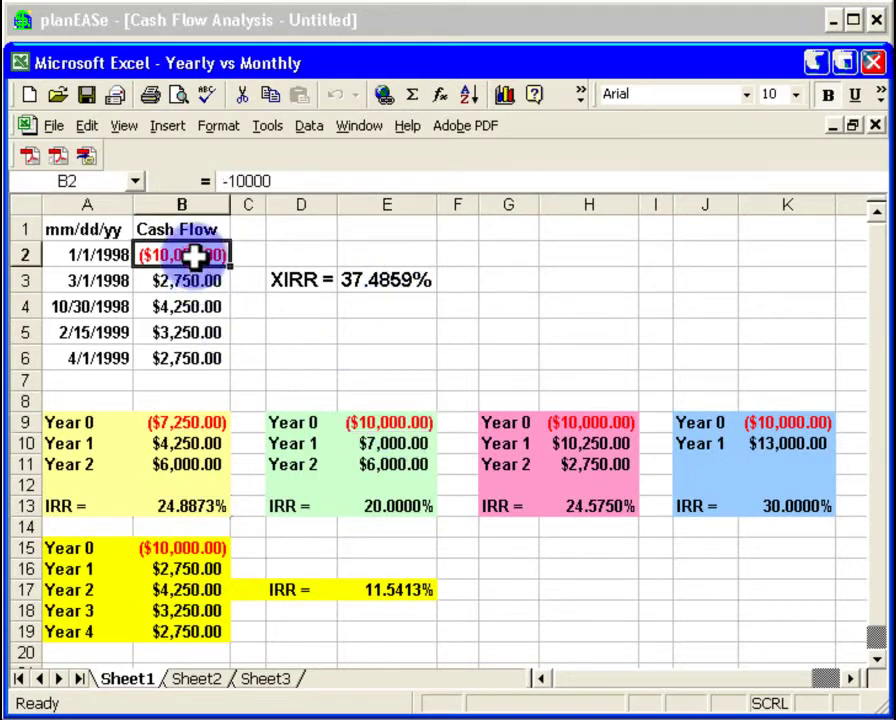
{"action": "left_click", "coordinate": [400, 425]}
{"action": "left_click", "coordinate": [200, 284]}
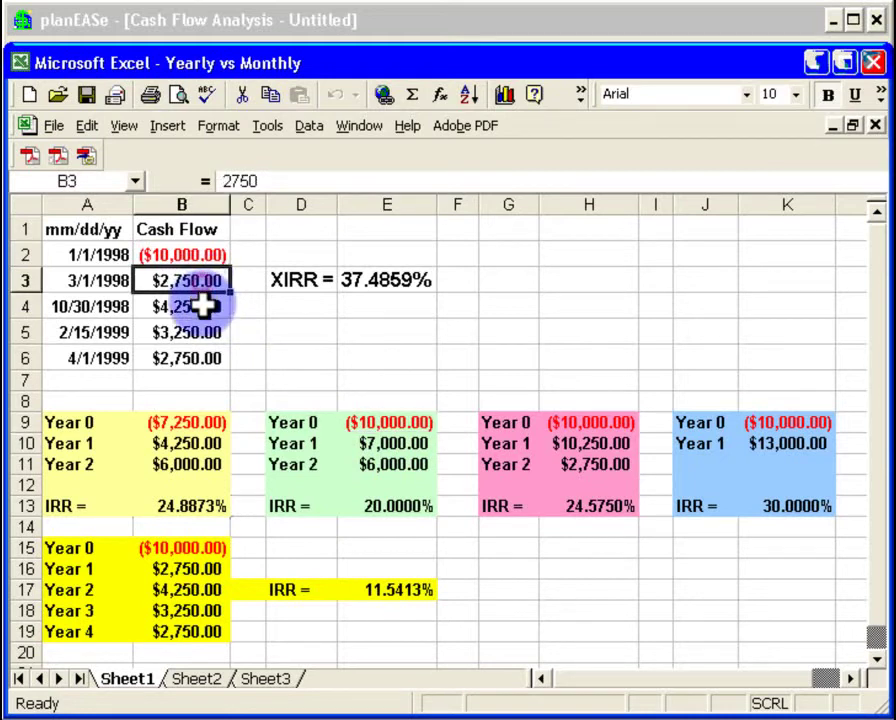
{"action": "left_click", "coordinate": [206, 304]}
{"action": "left_click", "coordinate": [392, 444]}
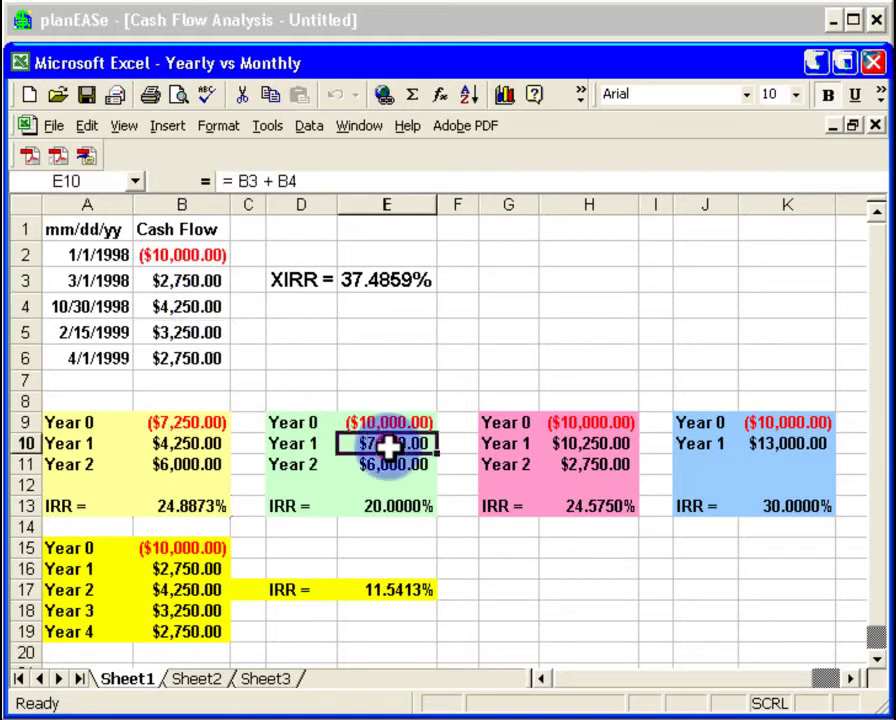
{"action": "left_click", "coordinate": [190, 360]}
{"action": "left_click", "coordinate": [384, 468]}
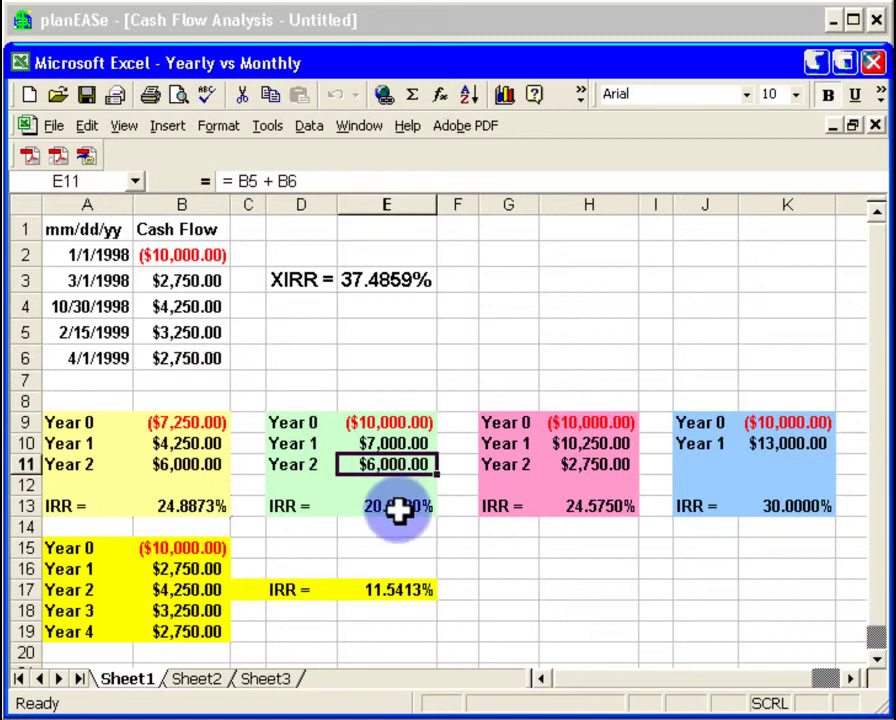
{"action": "left_click", "coordinate": [398, 508]}
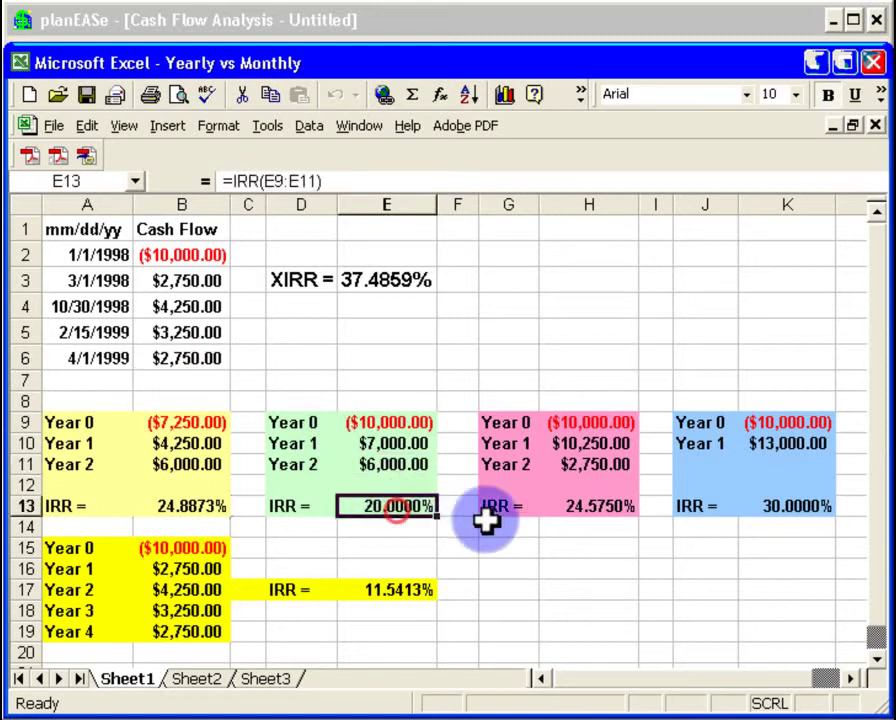
- Trace the third yearly block's cash flows in column H back to the dated cash flows, and check its IRR formula in H13
{"action": "left_click", "coordinate": [594, 426]}
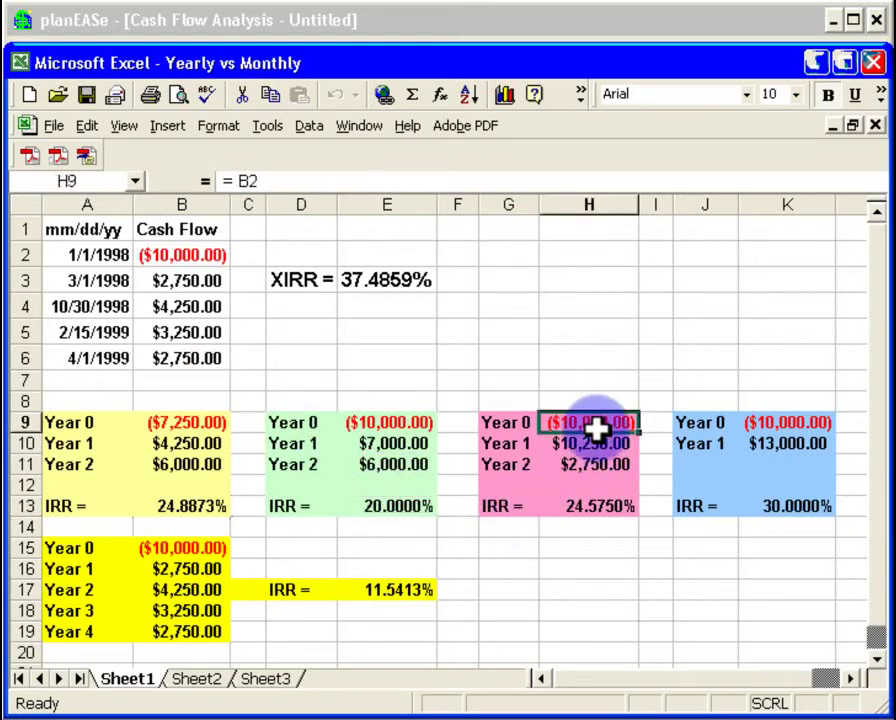
{"action": "left_click", "coordinate": [205, 284]}
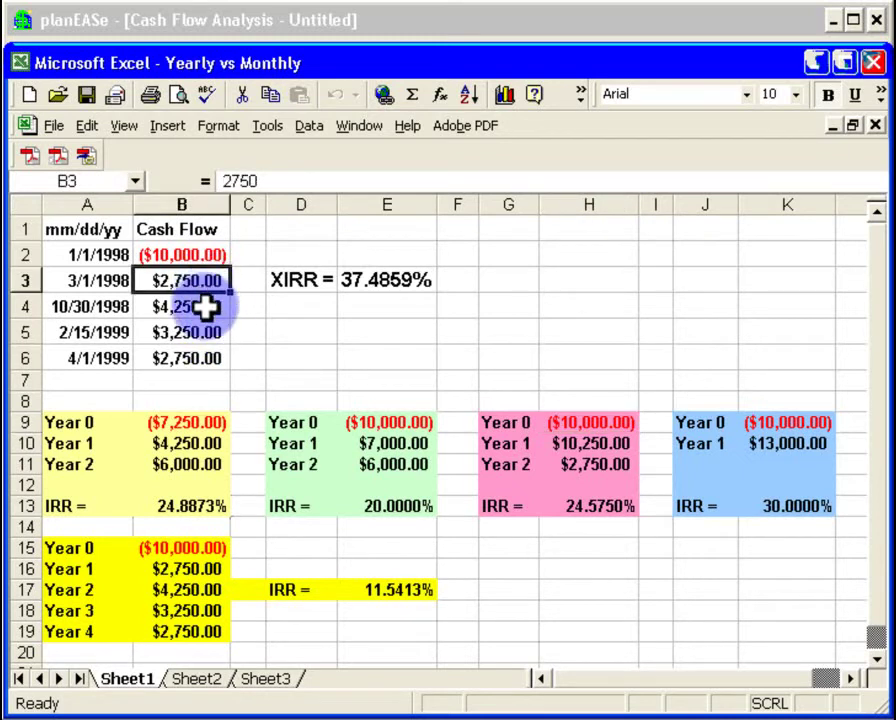
{"action": "left_click", "coordinate": [205, 309]}
{"action": "left_click", "coordinate": [207, 331]}
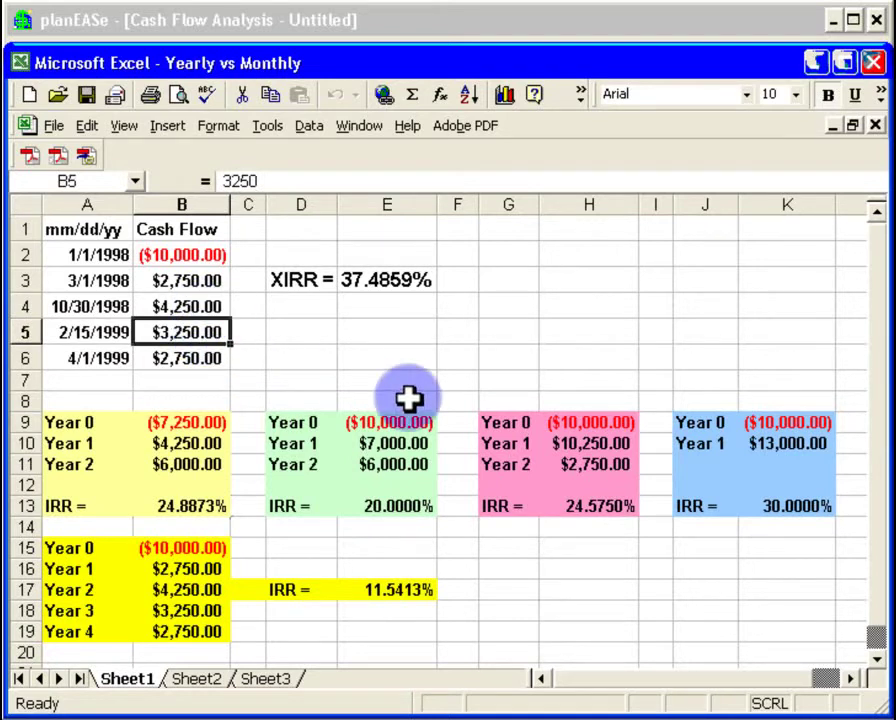
{"action": "left_click", "coordinate": [553, 442]}
{"action": "left_click", "coordinate": [206, 359]}
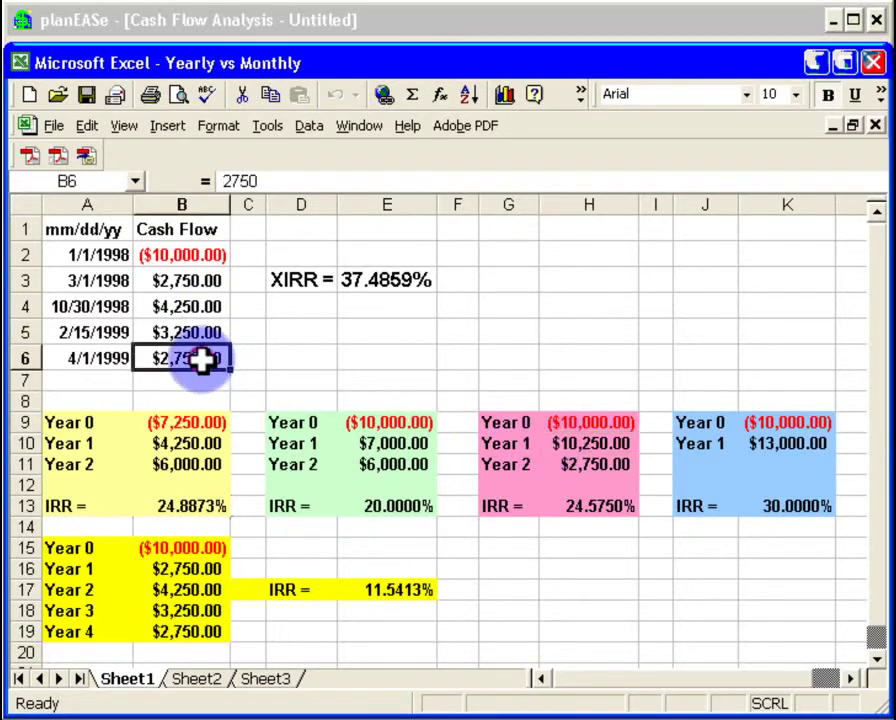
{"action": "left_click", "coordinate": [588, 462]}
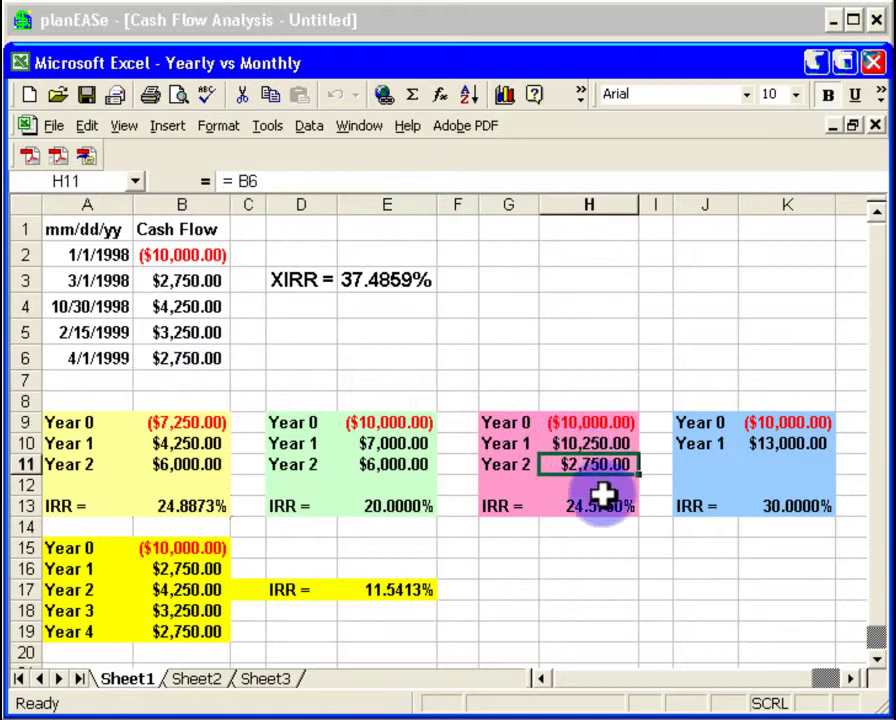
{"action": "left_click", "coordinate": [600, 506]}
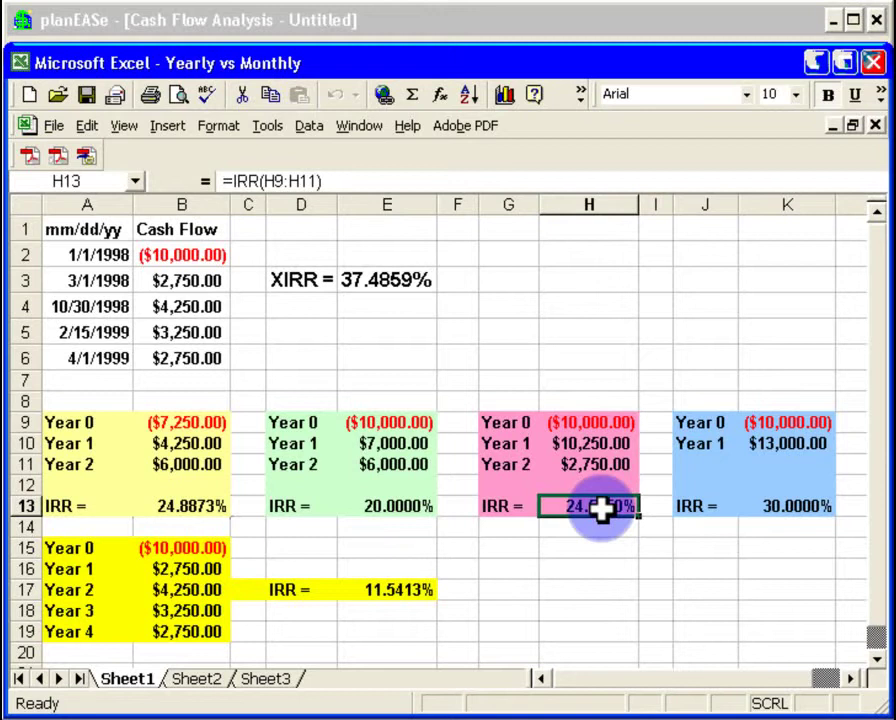
- Compare the fourth yearly block's Year 0 and Year 1 cash flows in K9 and K10 with the dated cash flows
{"action": "left_click", "coordinate": [763, 425]}
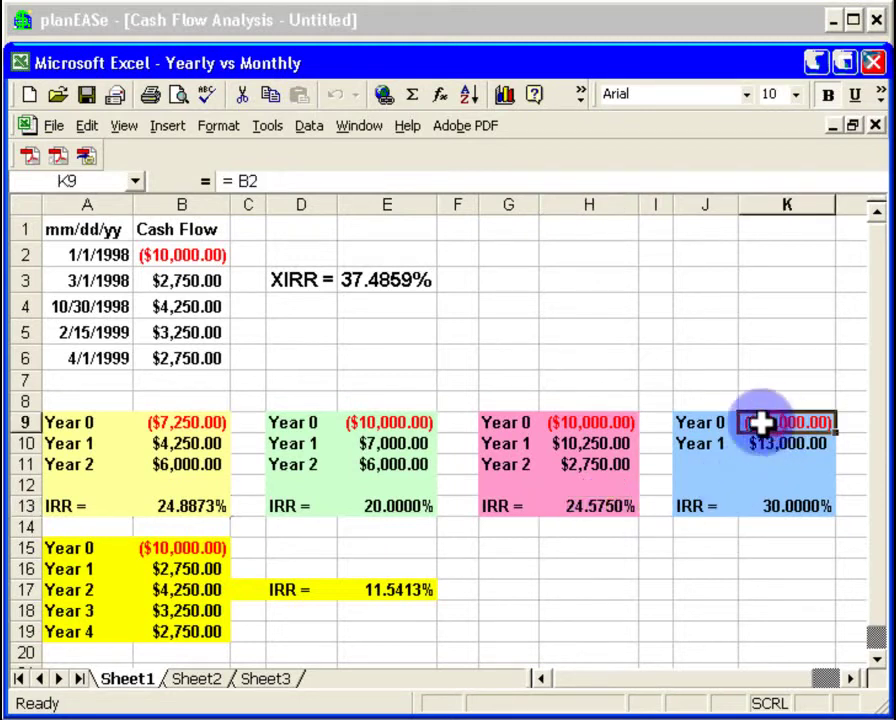
{"action": "left_click", "coordinate": [206, 254]}
{"action": "left_click", "coordinate": [770, 424]}
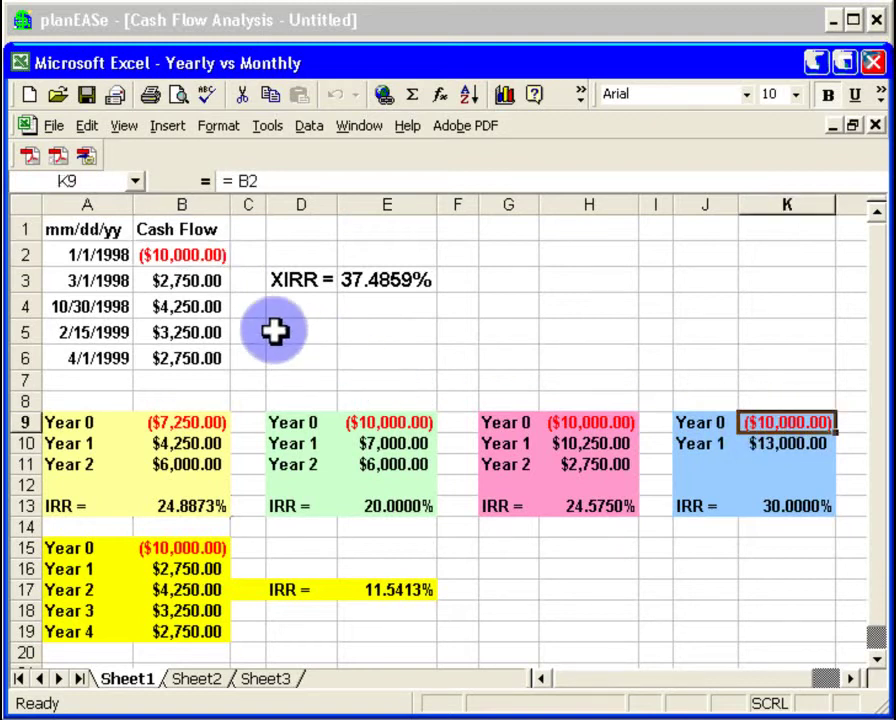
{"action": "left_click", "coordinate": [793, 443]}
- Compare the fourth yearly block's IRR in cell K13 with the XIRR result in cell E3
{"action": "left_click", "coordinate": [796, 528]}
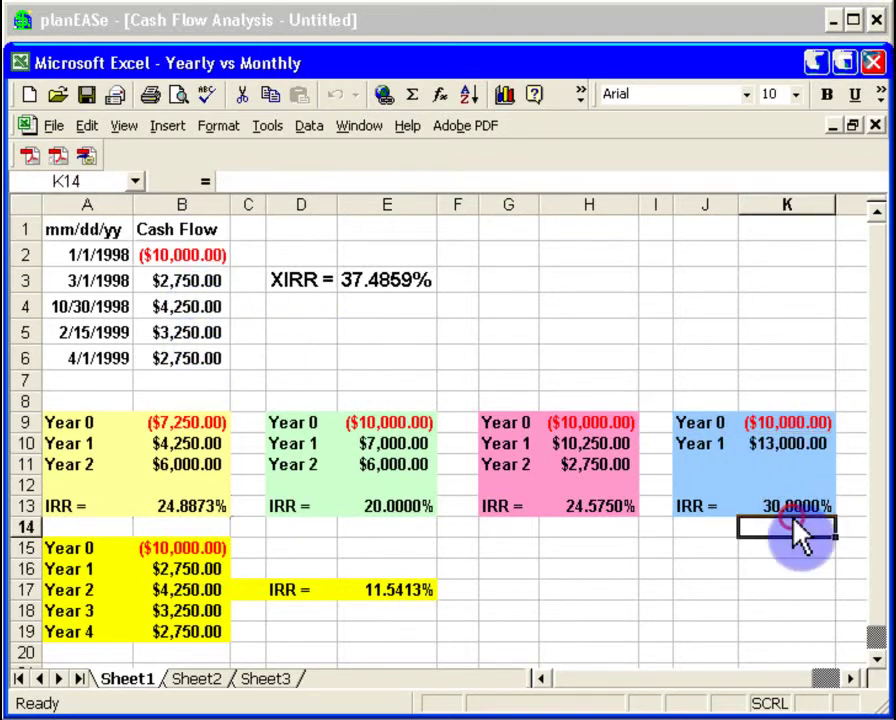
{"action": "left_click", "coordinate": [792, 507]}
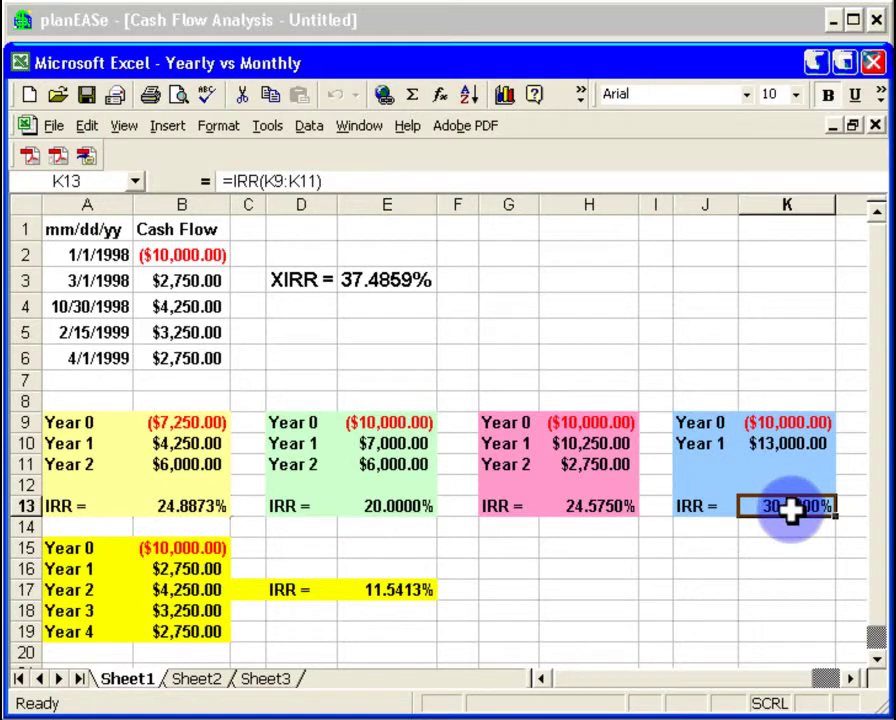
{"action": "left_click", "coordinate": [324, 283]}
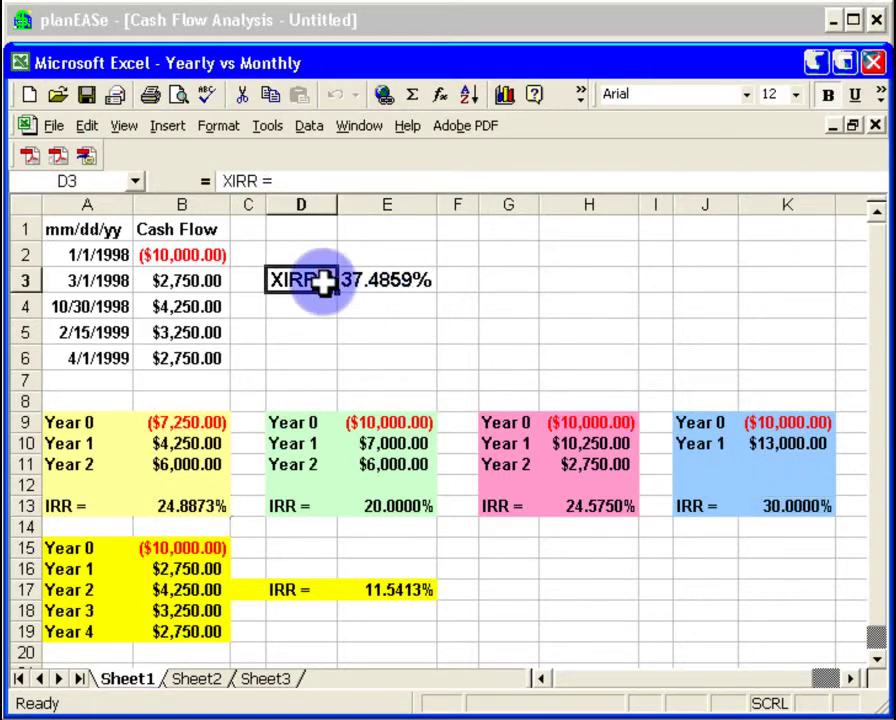
{"action": "left_click", "coordinate": [395, 288]}
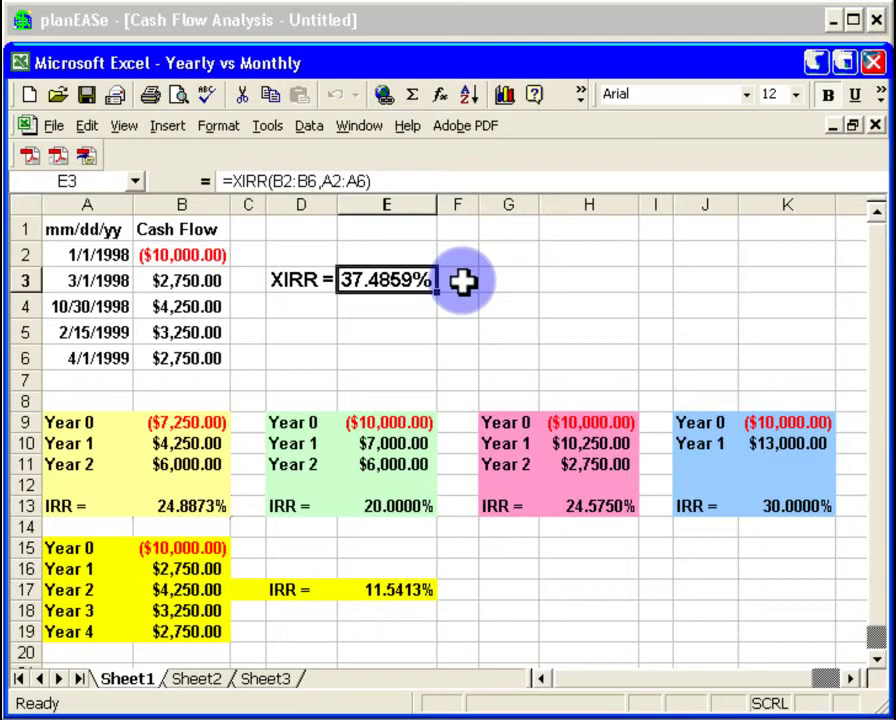
- Switch to Microsoft Excel Help and read the XIRR remarks about the 1900 date system and date serial numbers
{"action": "key", "text": "alt+Tab"}
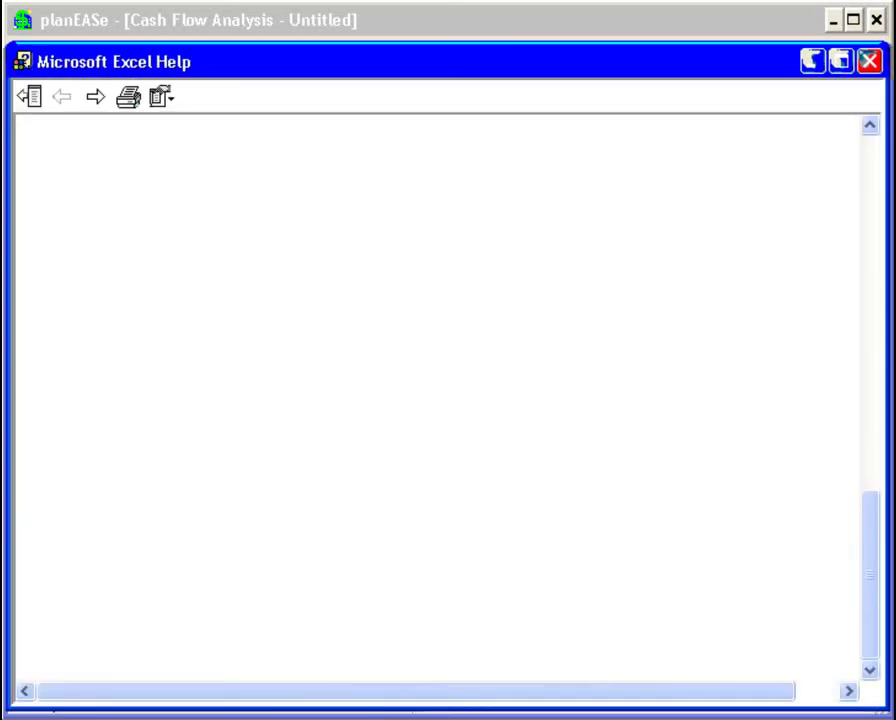
{"action": "left_click", "coordinate": [437, 312]}
{"action": "scroll", "coordinate": [440, 326], "scroll_direction": "up", "scroll_amount": 8}
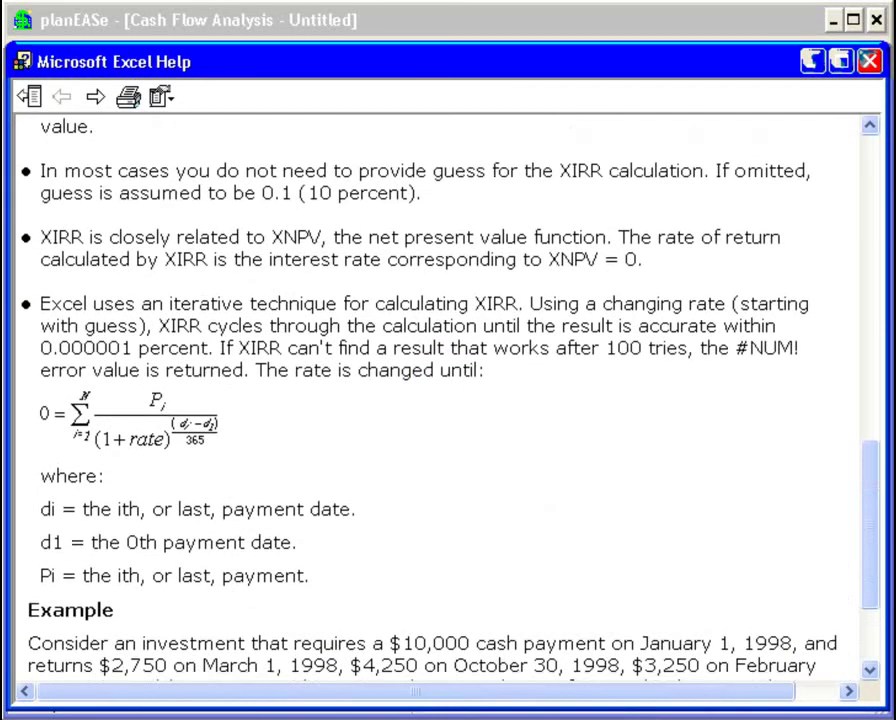
{"action": "scroll", "coordinate": [440, 400], "scroll_direction": "up", "scroll_amount": 2}
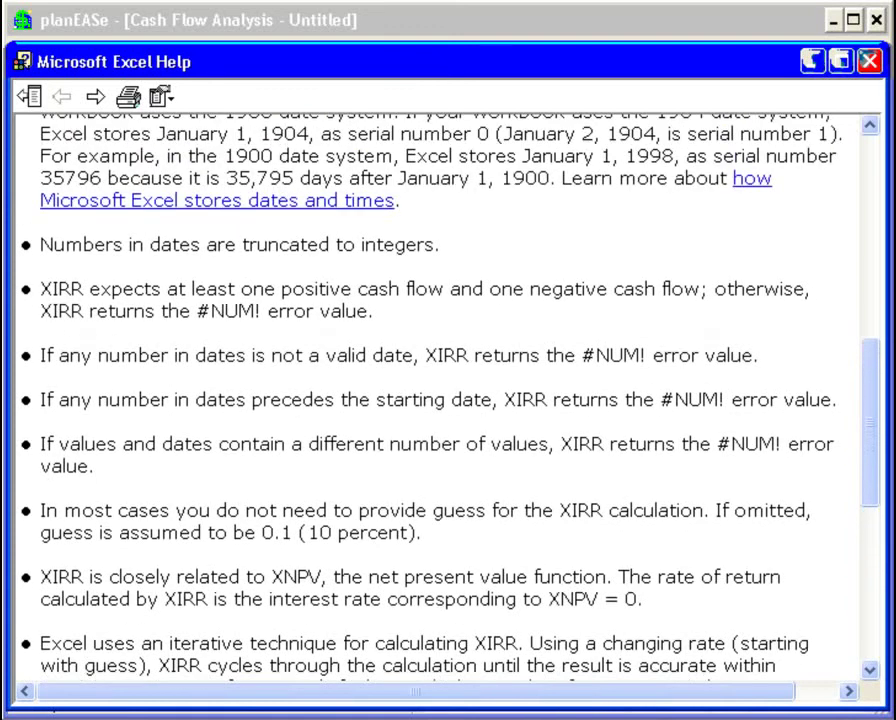
{"action": "scroll", "coordinate": [440, 400], "scroll_direction": "up", "scroll_amount": 2}
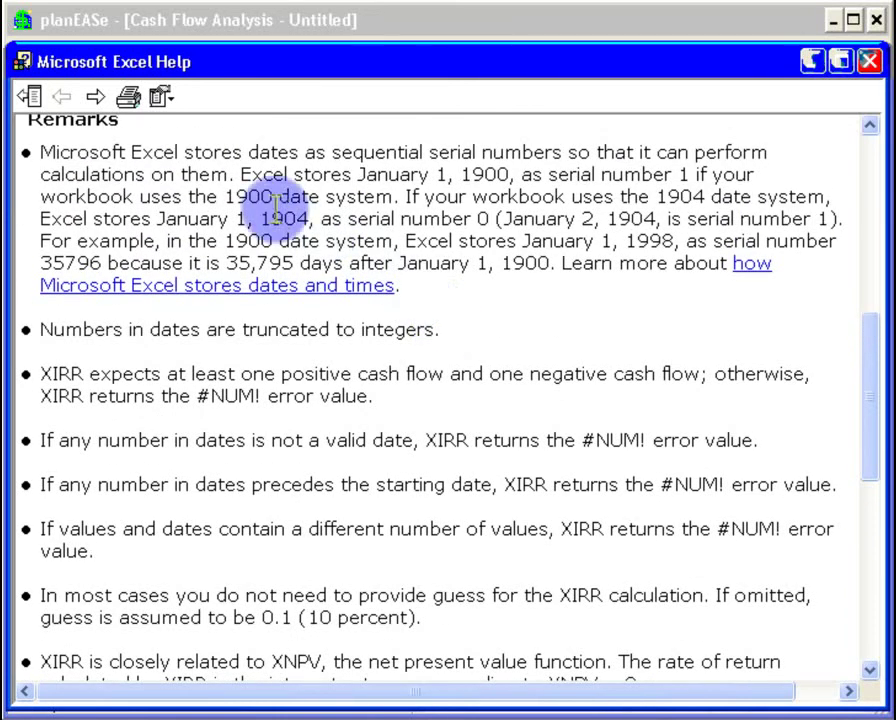
{"action": "double_click", "coordinate": [230, 194]}
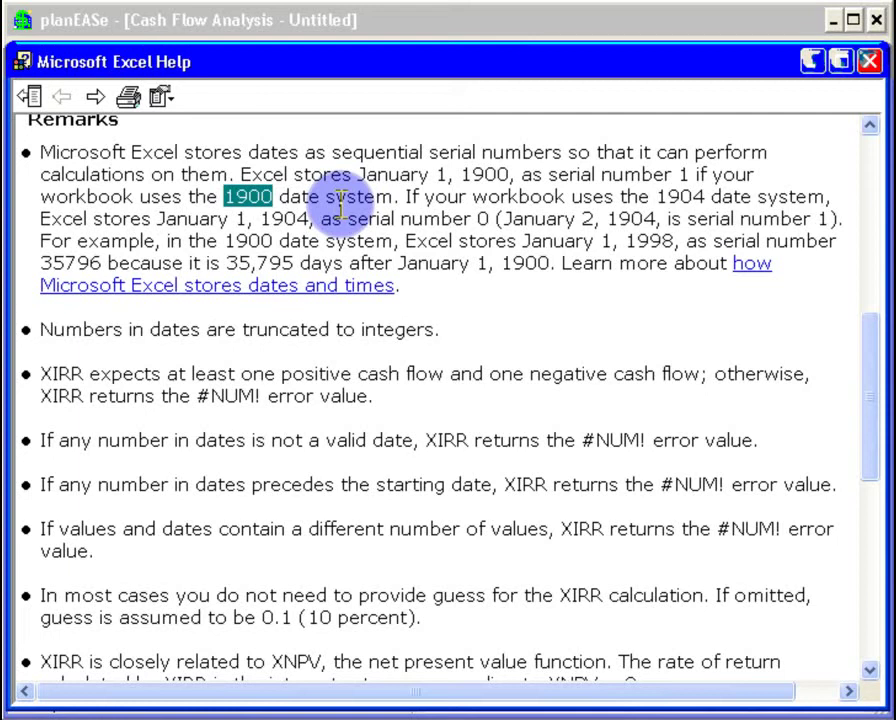
{"action": "left_click", "coordinate": [225, 259]}
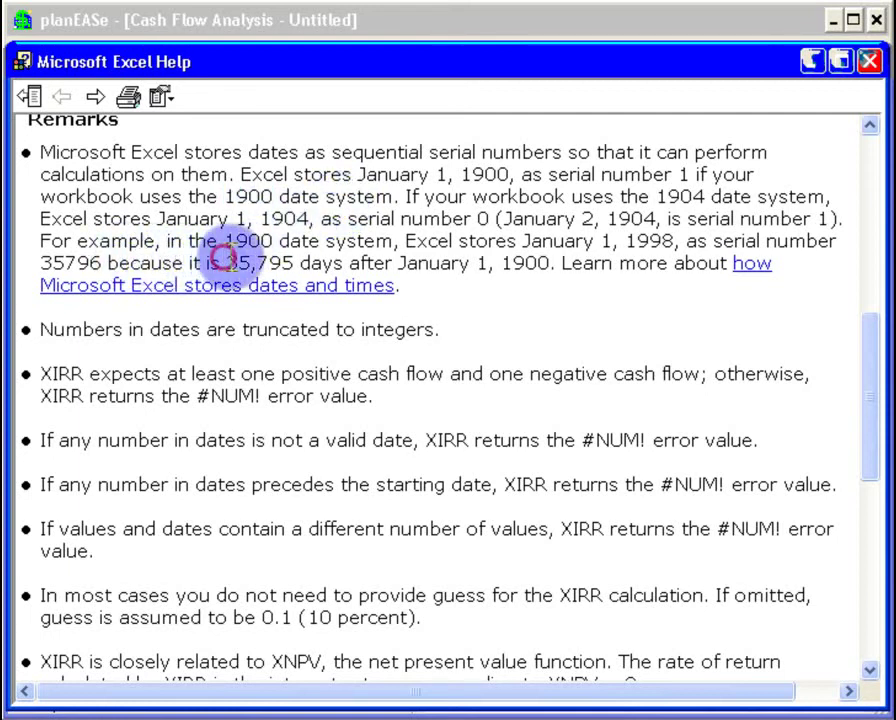
- Check the day-count example in the XIRR remarks, and compare planEASe's IRR with Excel's XIRR result in cell E3
{"action": "double_click", "coordinate": [225, 259]}
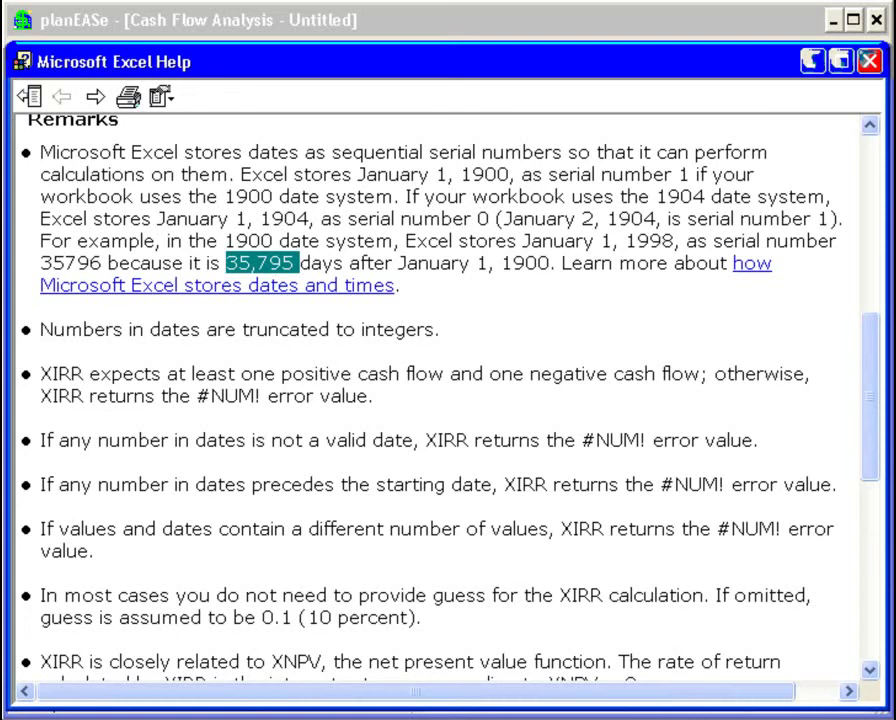
{"action": "left_click", "coordinate": [446, 22]}
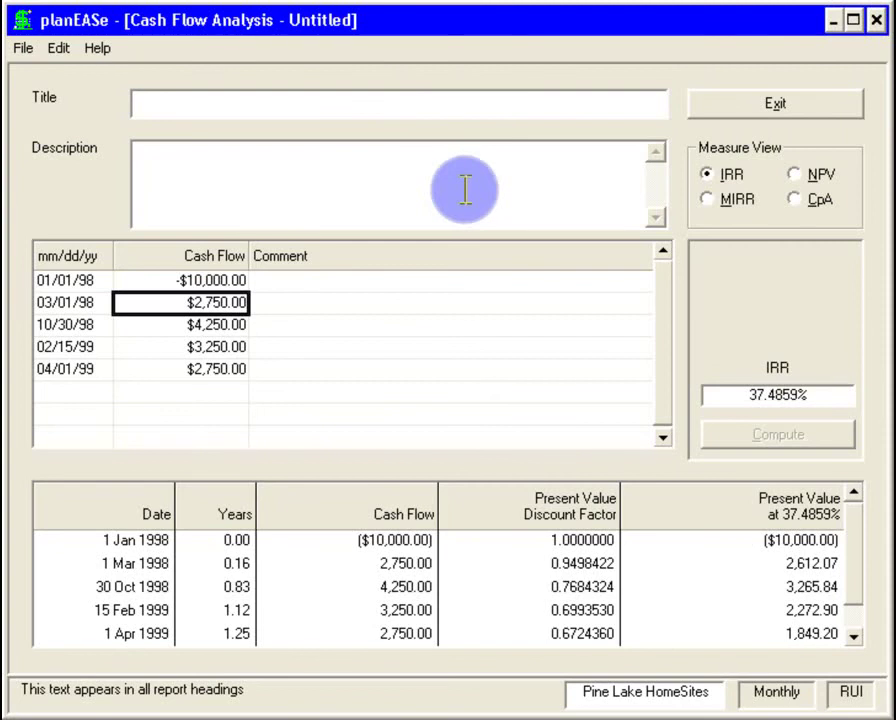
{"action": "key", "text": "alt+Tab"}
{"action": "key", "text": "alt+Tab"}
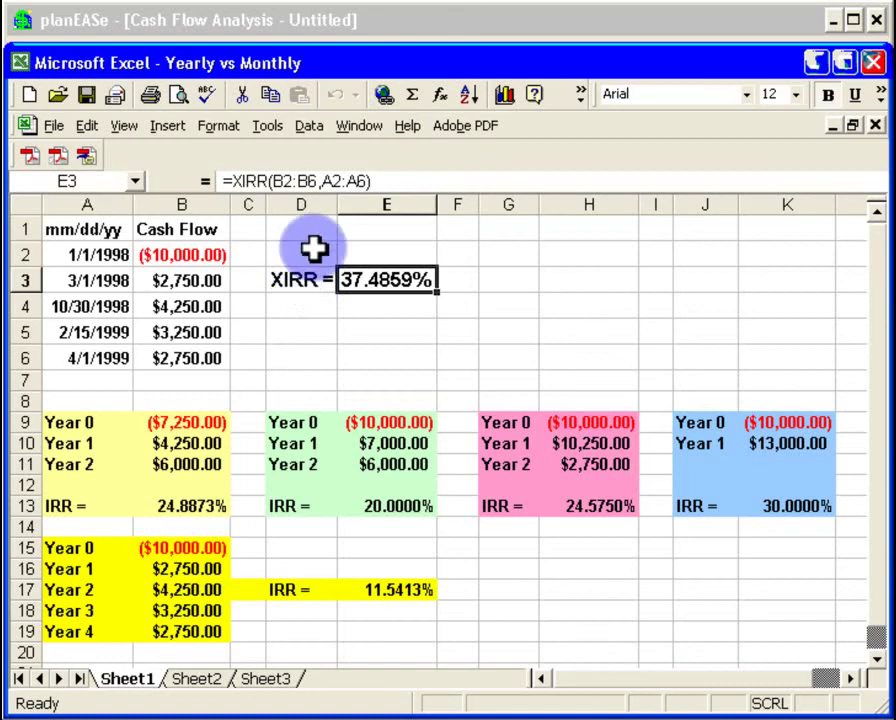
- Switch to planEASe and import the Rate of Return After Tax (IRR) cash flows without saving the current cash flows
{"action": "left_click", "coordinate": [415, 22]}
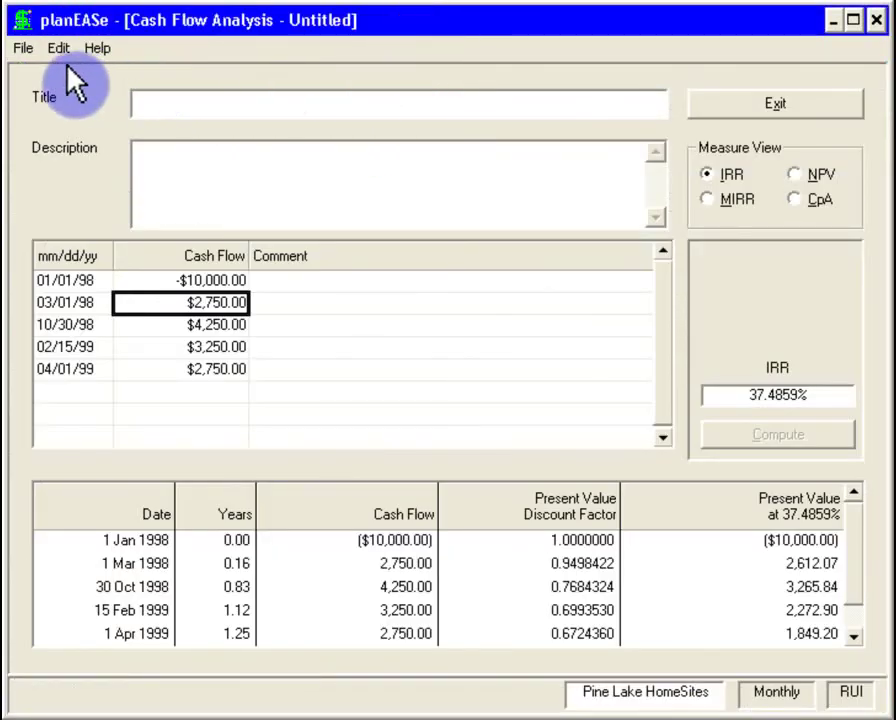
{"action": "left_click", "coordinate": [22, 48]}
{"action": "left_click", "coordinate": [55, 115]}
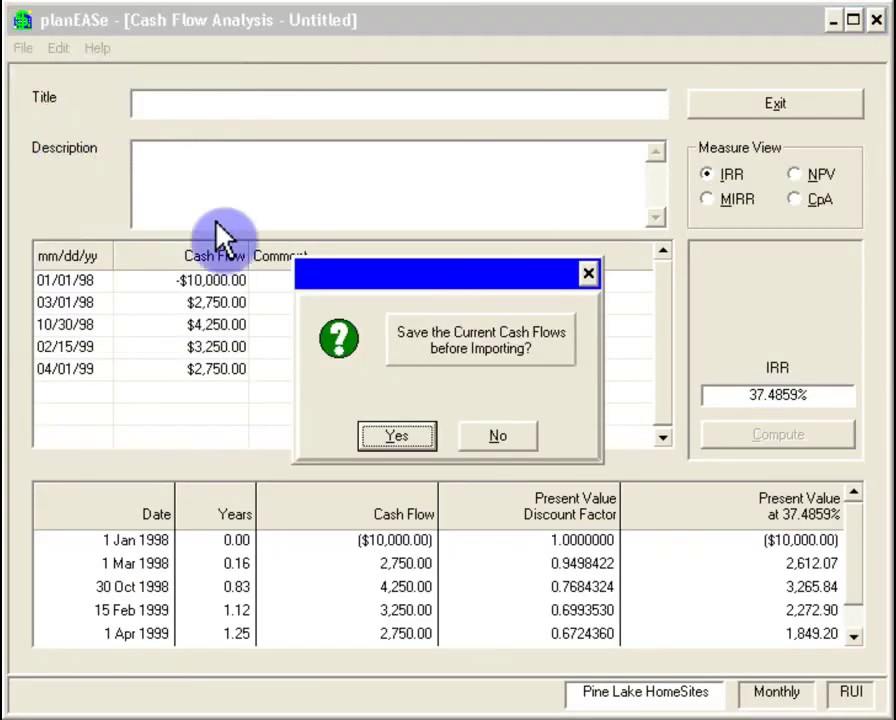
{"action": "left_click", "coordinate": [510, 440]}
{"action": "left_click", "coordinate": [552, 280]}
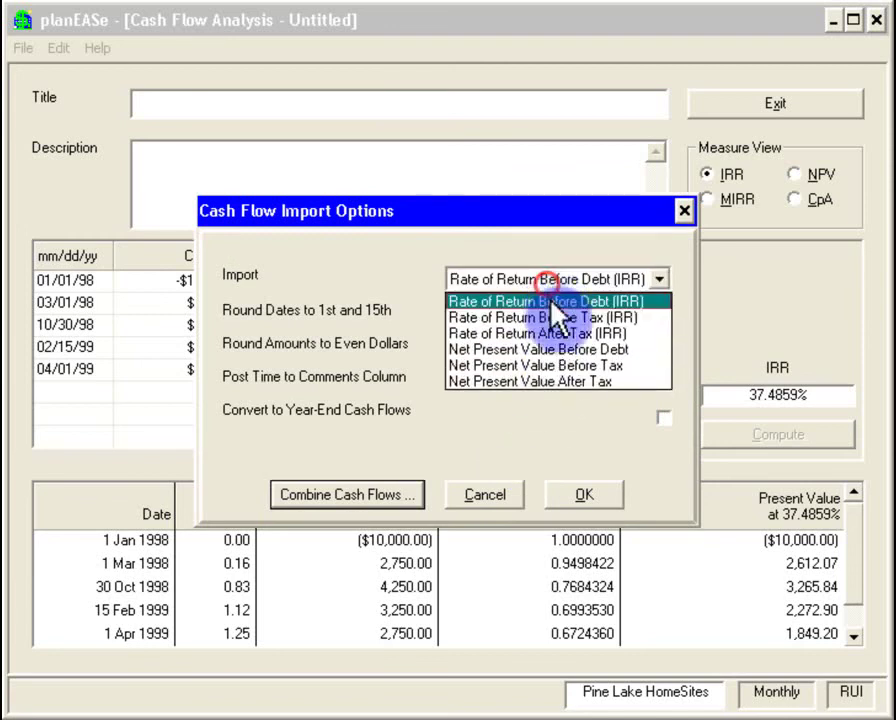
{"action": "left_click", "coordinate": [556, 332]}
{"action": "left_click", "coordinate": [591, 497]}
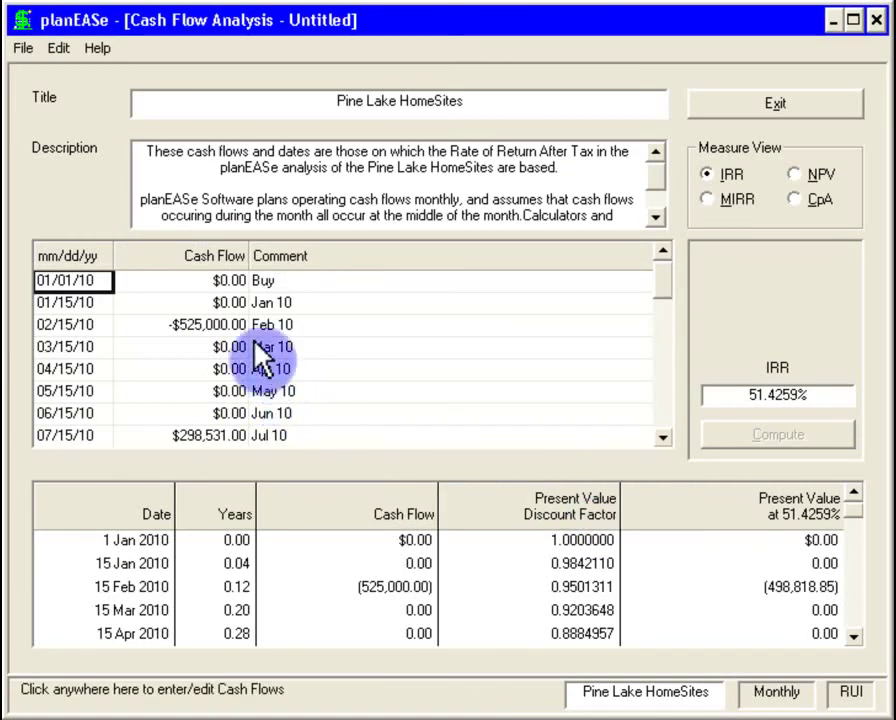